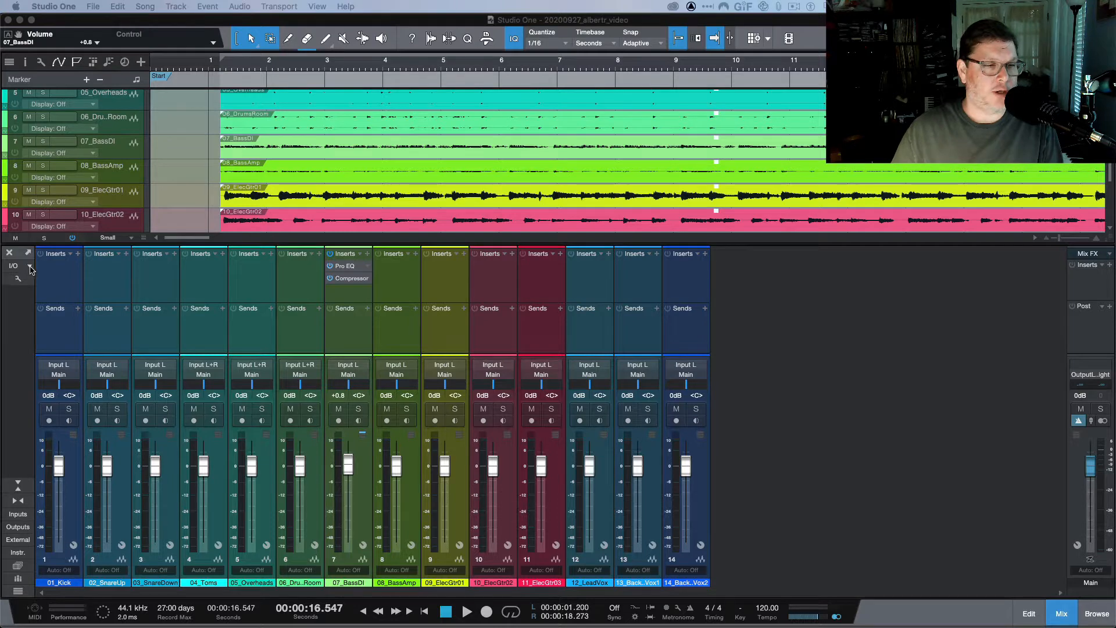
Open the mixer's Add Channel menu below the I/O control.
{"action": "left_click", "coordinate": [30, 267]}
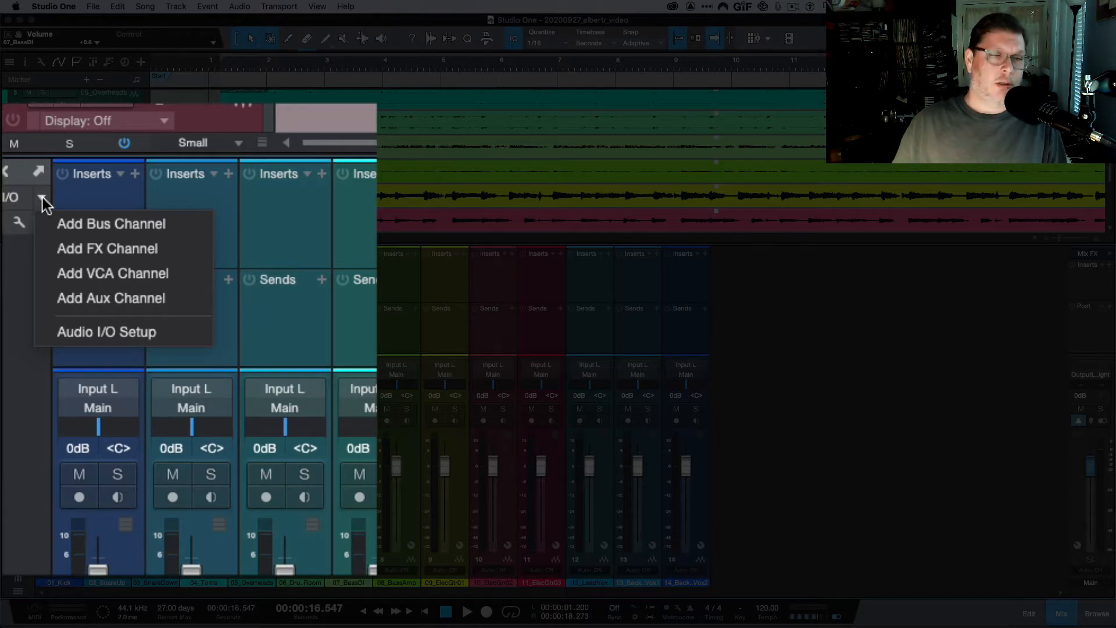
Add an FX 1 channel, send 12_LeadVox to it, and open FX 1's insert list.
{"action": "left_click", "coordinate": [93, 251]}
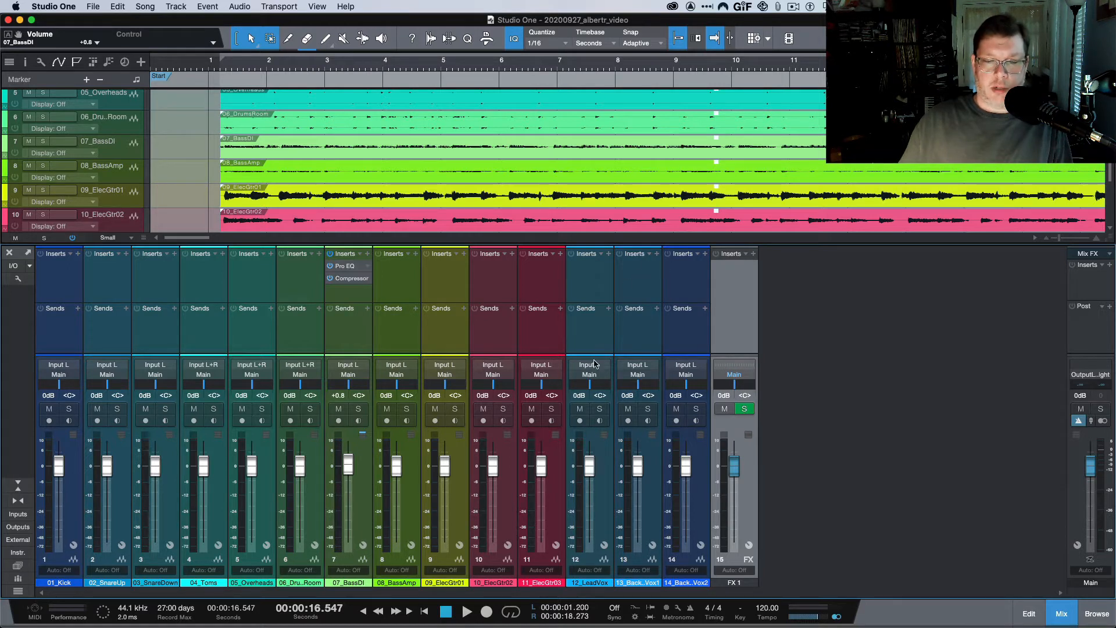
{"action": "left_click", "coordinate": [609, 308]}
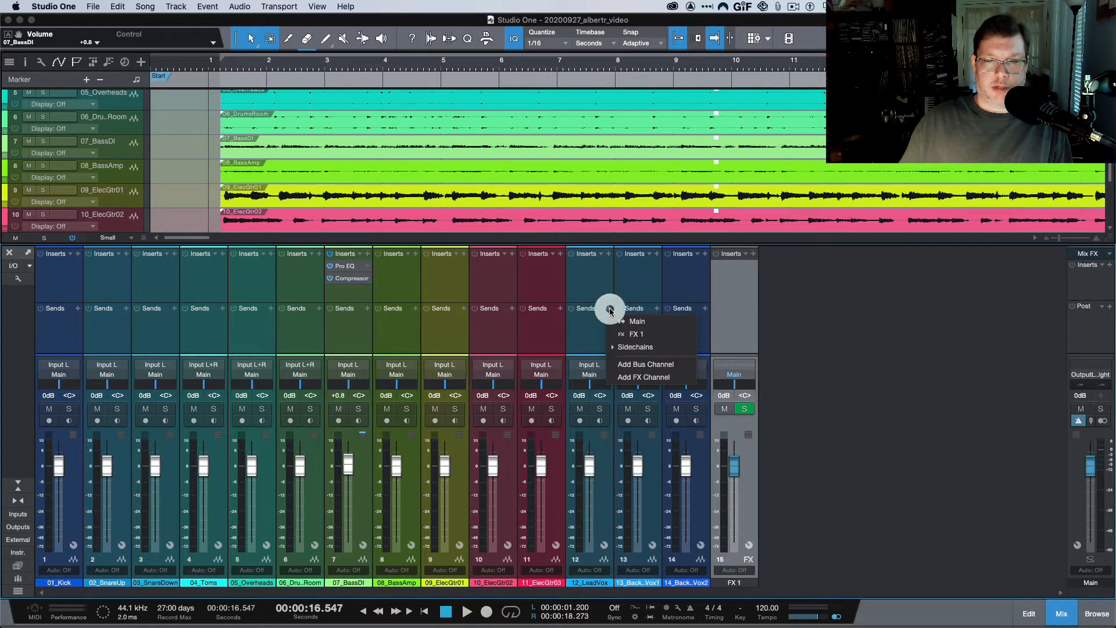
{"action": "left_click", "coordinate": [636, 336]}
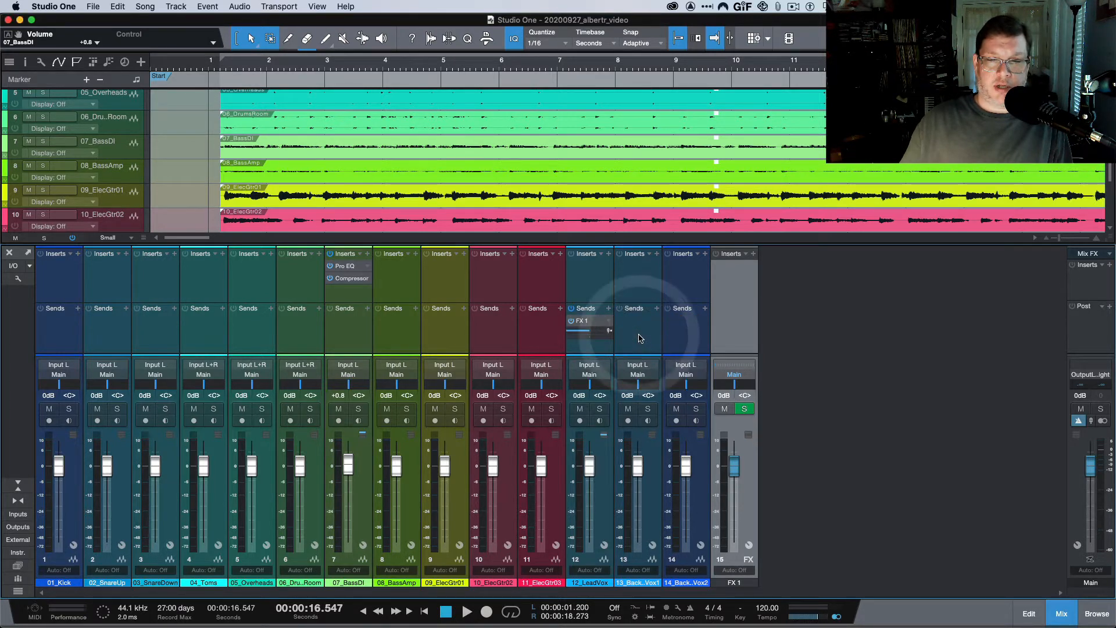
{"action": "left_click", "coordinate": [753, 254]}
Insert PreSonus Mixverb on FX 1, load the Large Hall preset, and close its window.
{"action": "left_click", "coordinate": [791, 386]}
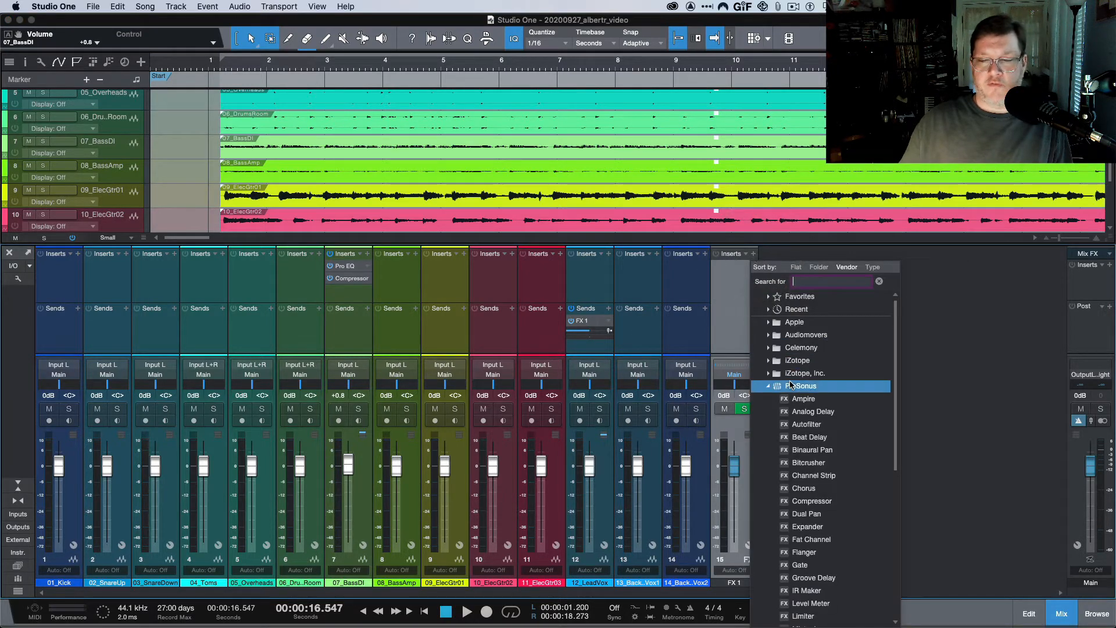
{"action": "scroll", "coordinate": [791, 383], "scroll_direction": "down", "scroll_amount": 3}
{"action": "scroll", "coordinate": [791, 384], "scroll_direction": "down", "scroll_amount": 2}
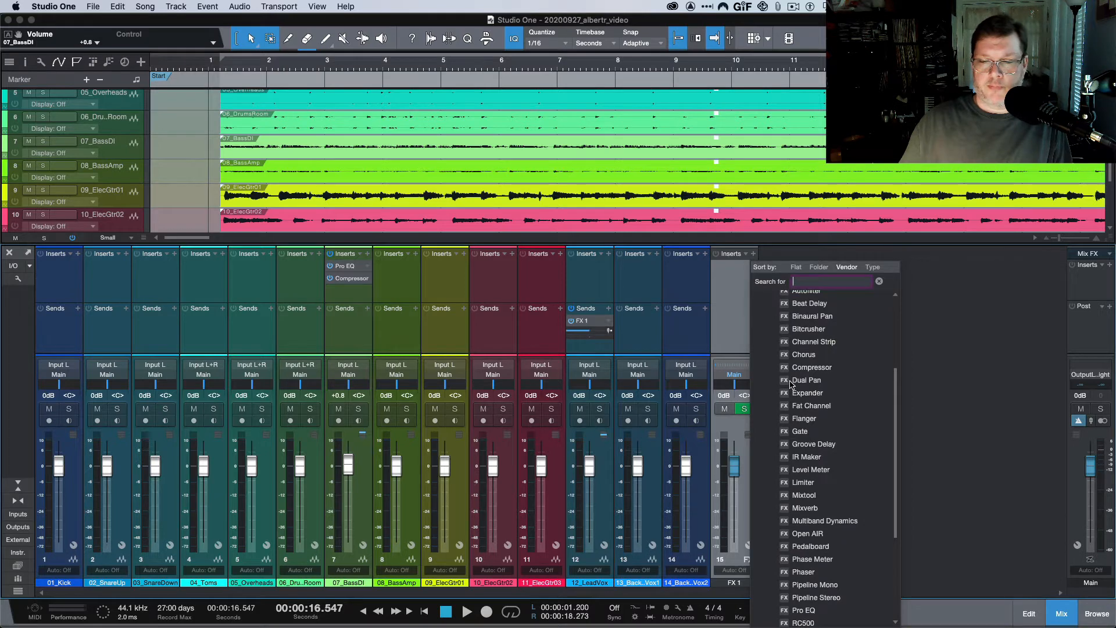
{"action": "left_click", "coordinate": [805, 507]}
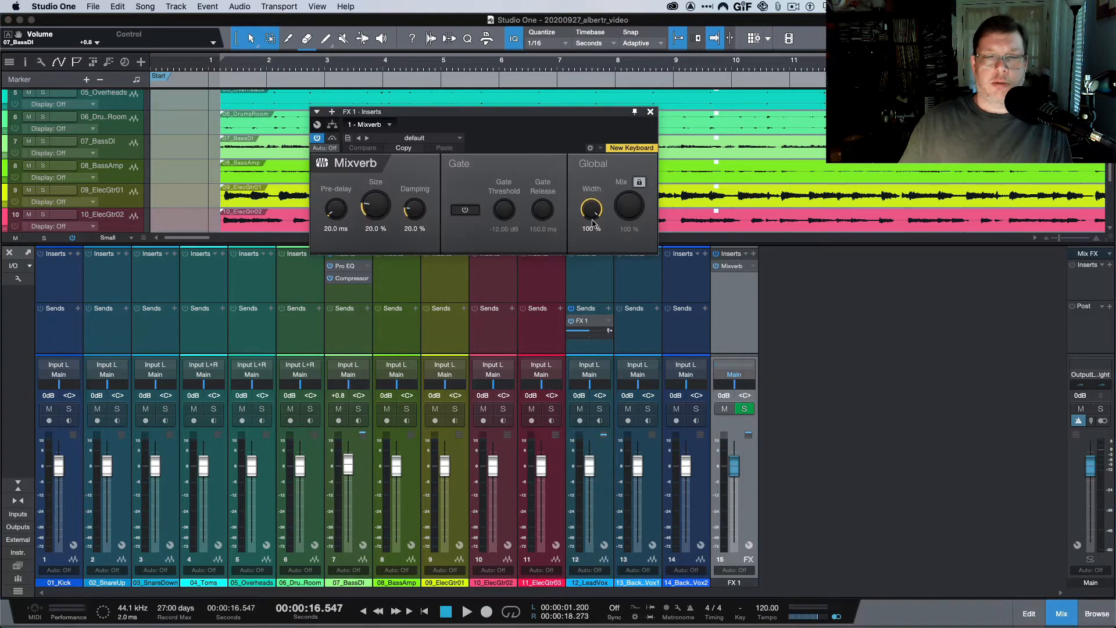
{"action": "left_click", "coordinate": [433, 138]}
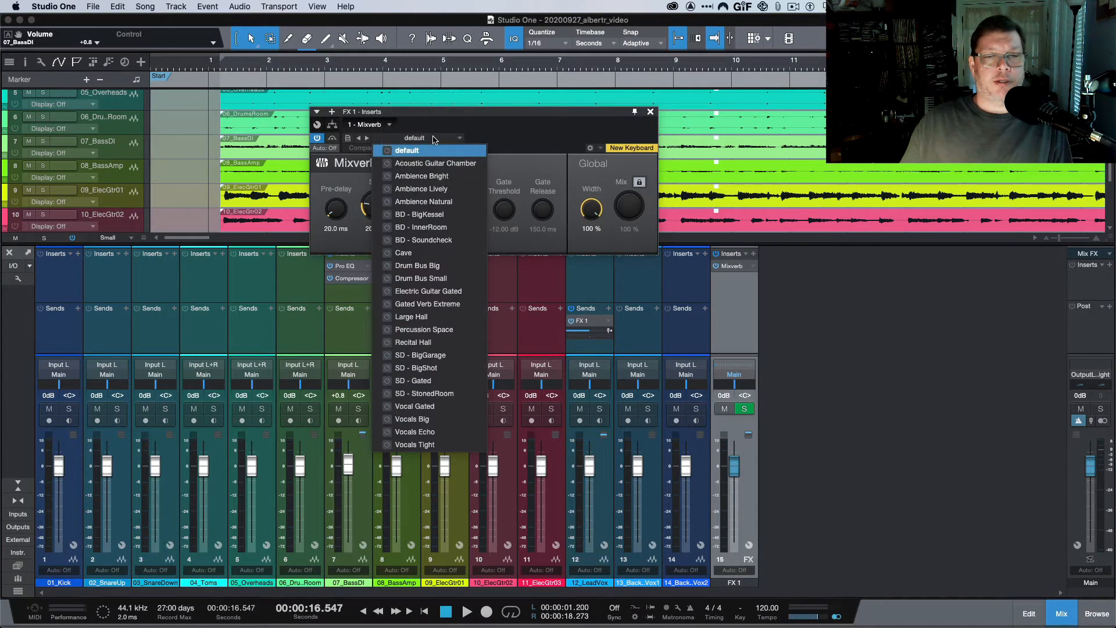
{"action": "left_click", "coordinate": [417, 320]}
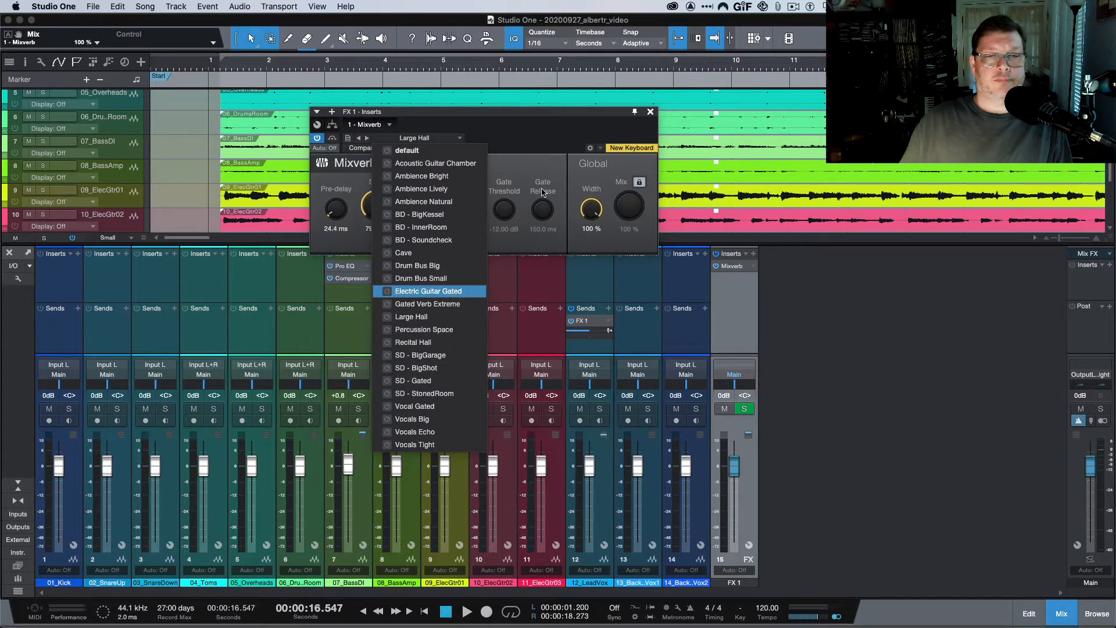
{"action": "left_click", "coordinate": [540, 141]}
{"action": "left_click", "coordinate": [650, 111]}
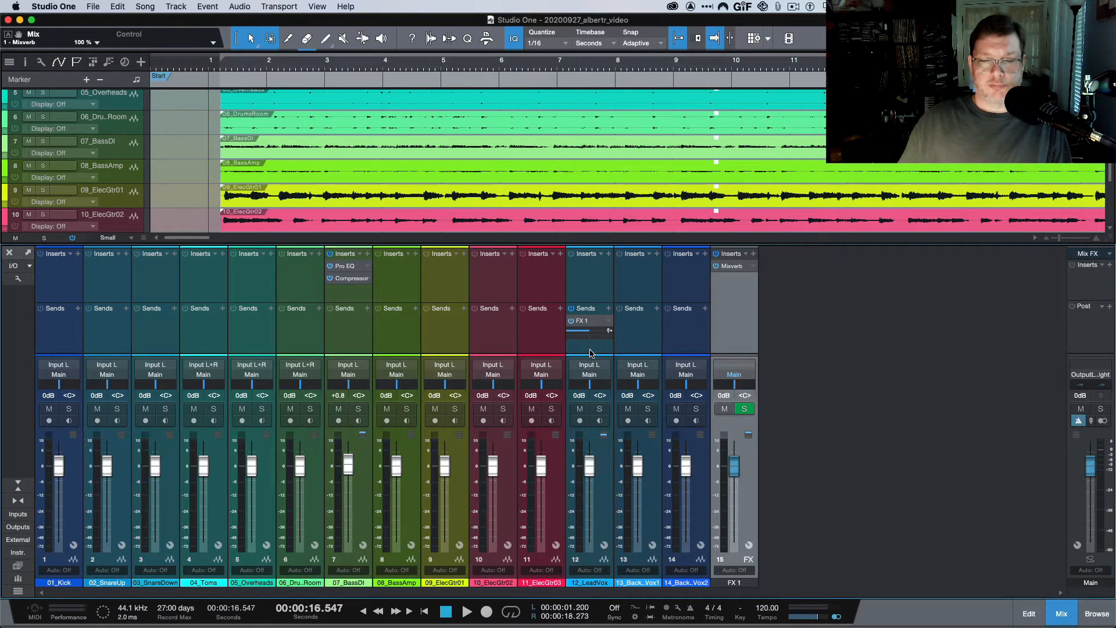
Solo 12_LeadVox and select its vocal event.
{"action": "left_click", "coordinate": [599, 410]}
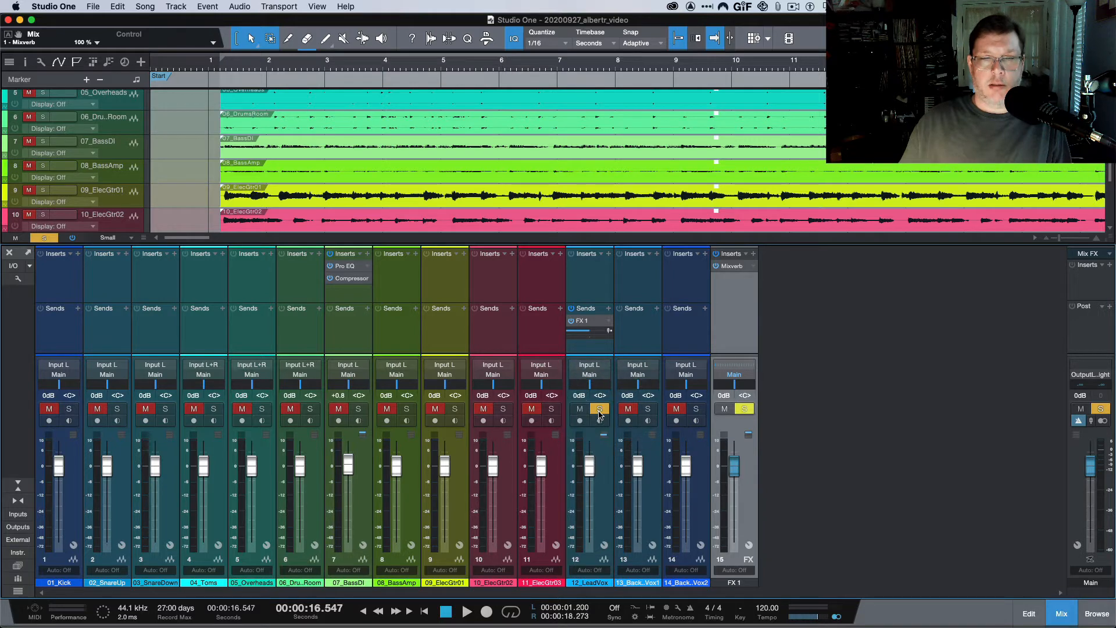
{"action": "scroll", "coordinate": [576, 190], "scroll_direction": "down", "scroll_amount": 1}
{"action": "scroll", "coordinate": [577, 190], "scroll_direction": "down", "scroll_amount": 4}
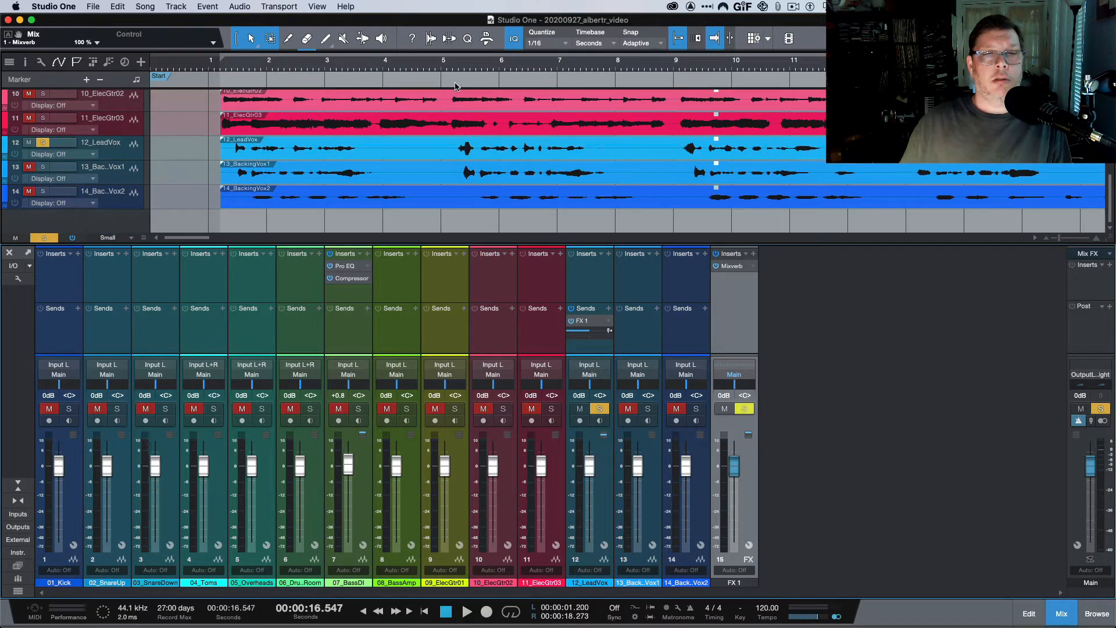
{"action": "left_click", "coordinate": [451, 145]}
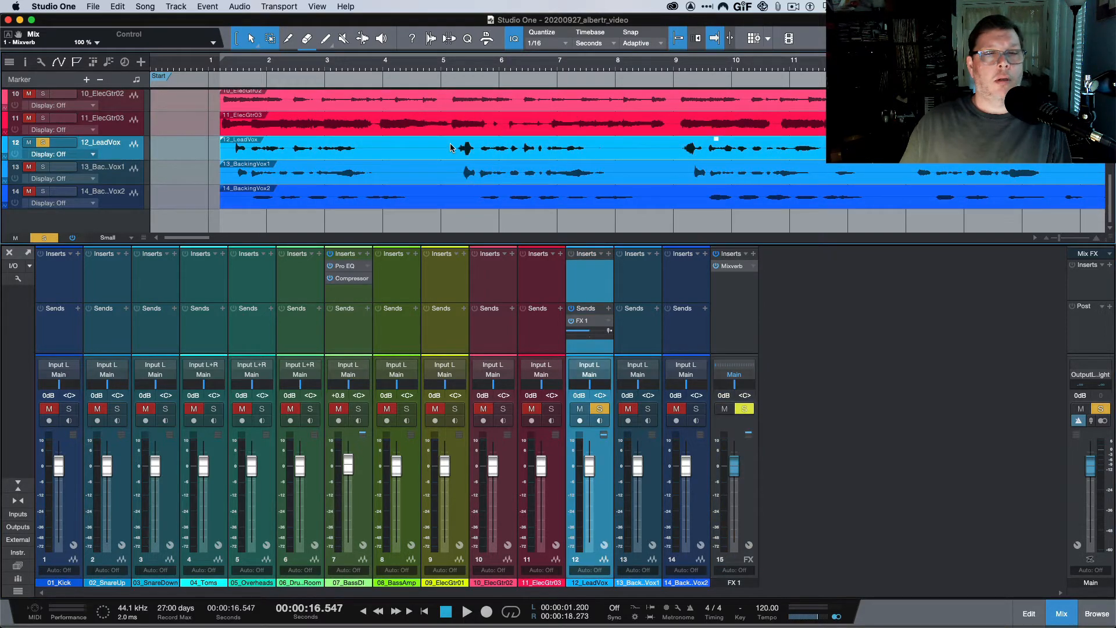
{"action": "mouse_move", "coordinate": [452, 152]}
{"action": "left_mouse_down"}
{"action": "mouse_move", "coordinate": [485, 156]}
{"action": "mouse_move", "coordinate": [451, 147]}
{"action": "left_mouse_up"}
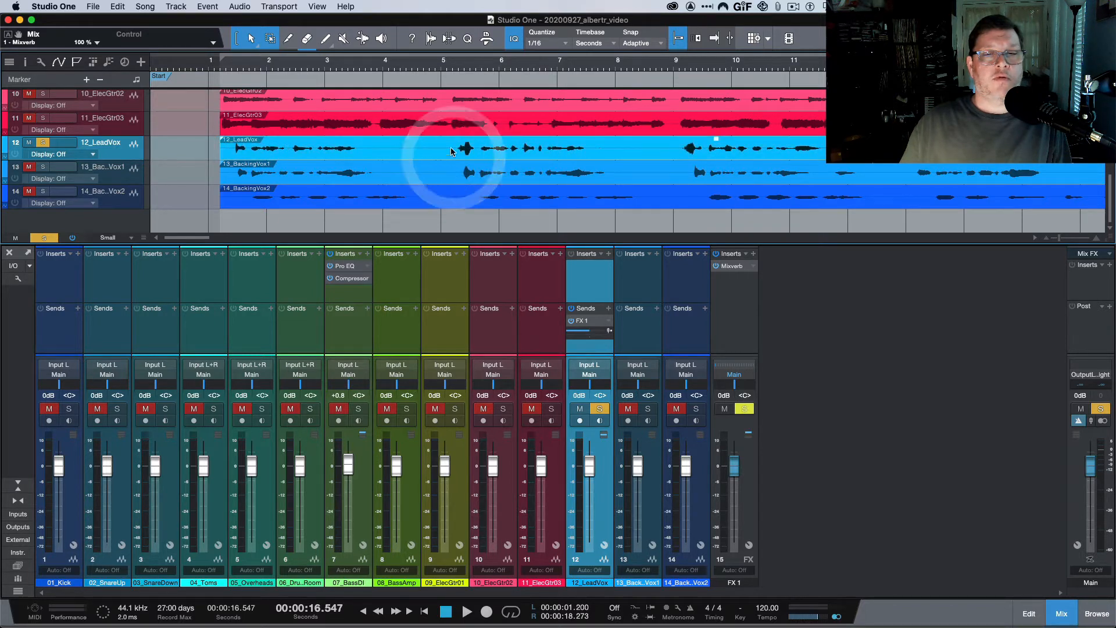
Loop 5.2–7.6 s across tracks 12–13 and place the playhead at 5.5 s.
{"action": "left_click", "coordinate": [271, 39]}
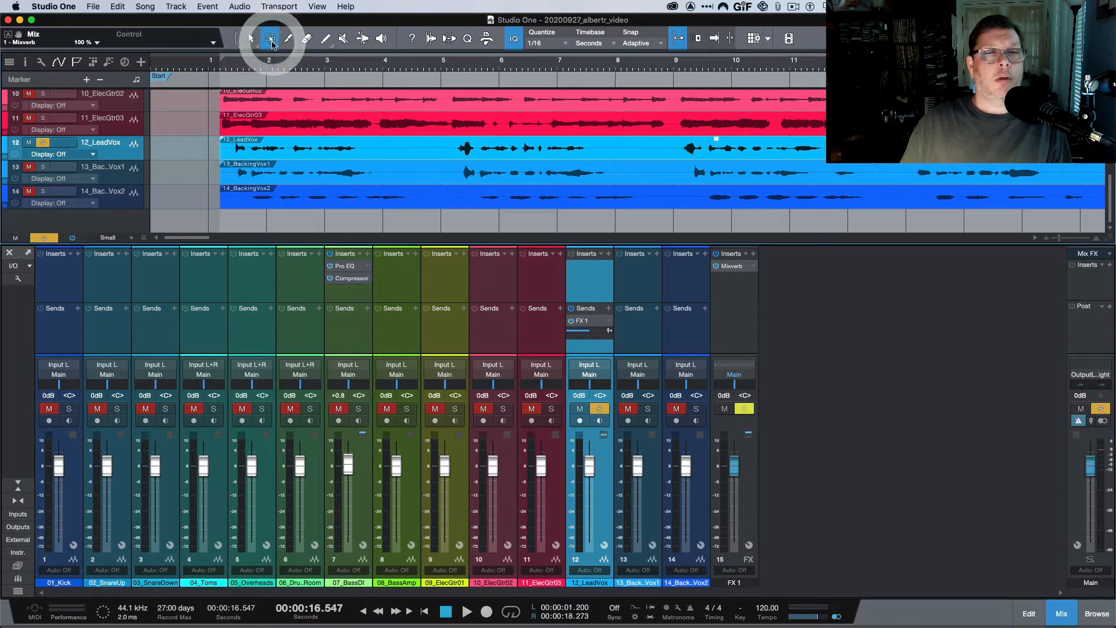
{"action": "left_click_drag", "start_coordinate": [451, 151], "coordinate": [592, 167]}
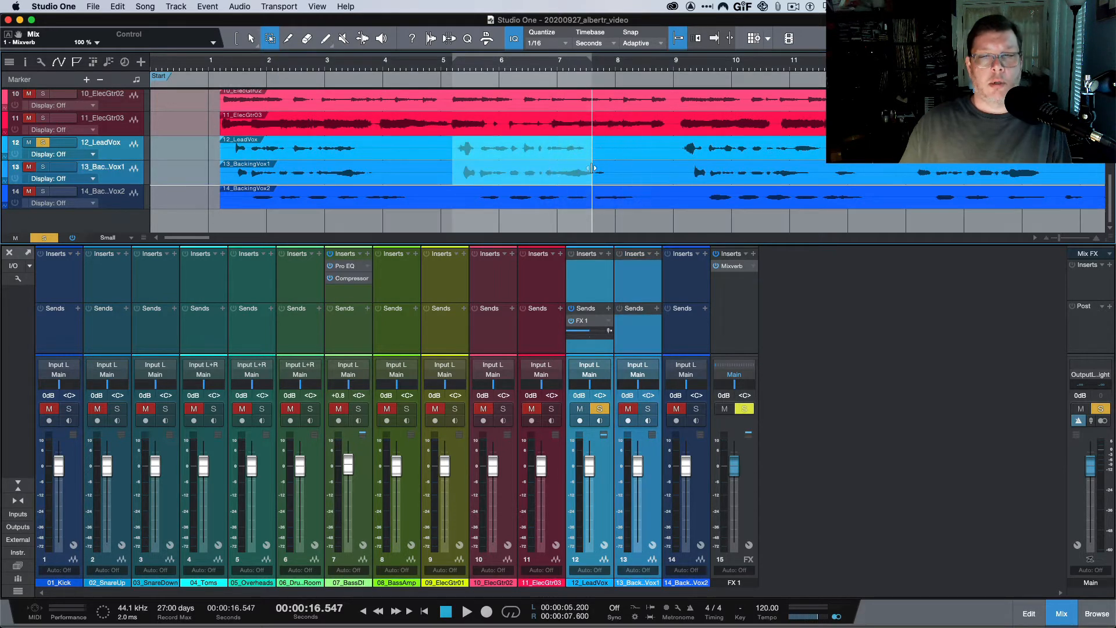
{"action": "key", "text": "p"}
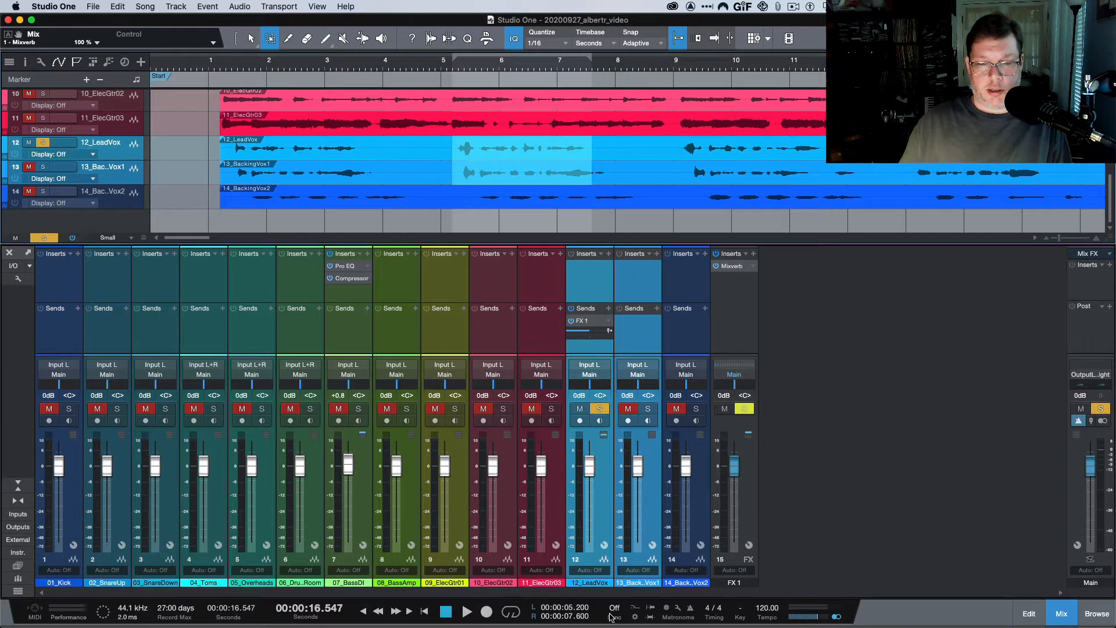
{"action": "left_click", "coordinate": [515, 613]}
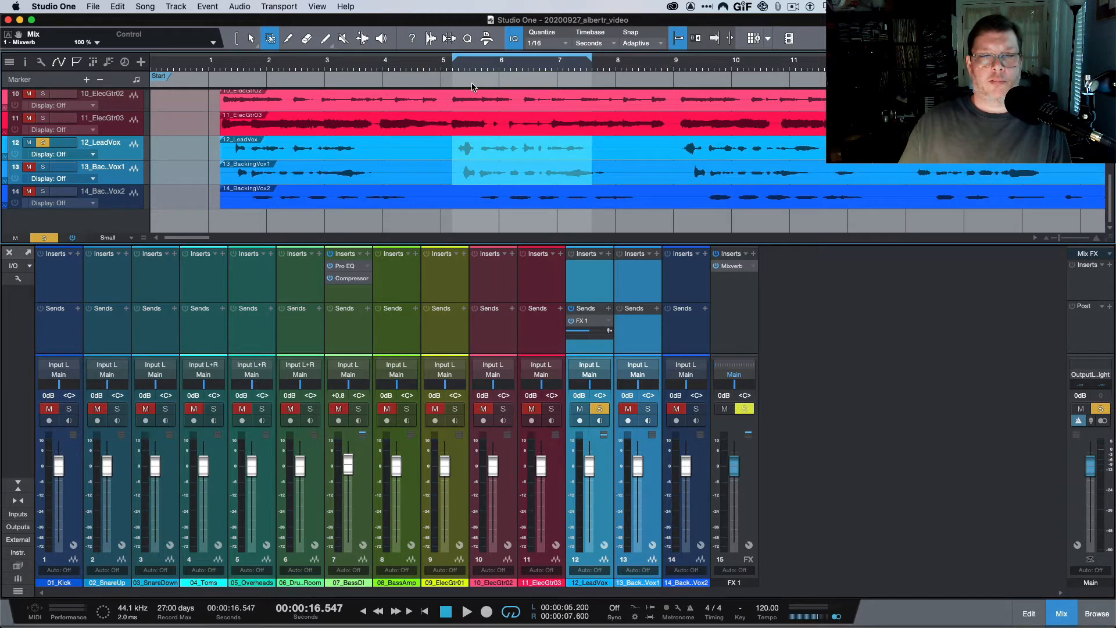
{"action": "key", "text": "space"}
{"action": "key", "text": "space"}
{"action": "scroll", "coordinate": [473, 87], "scroll_direction": "left", "scroll_amount": 7}
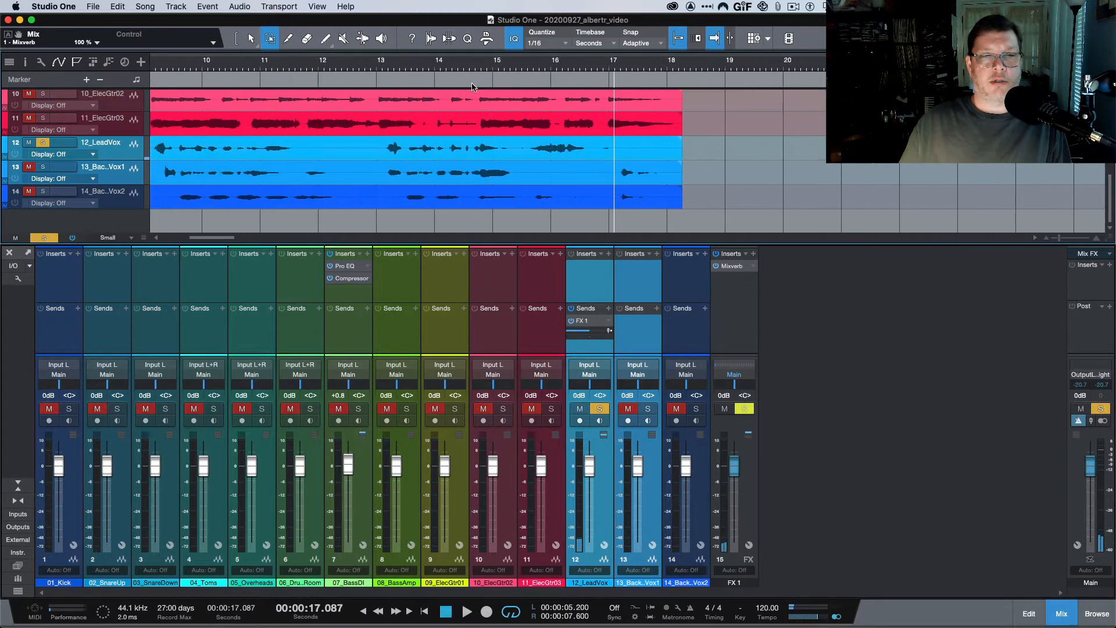
{"action": "scroll", "coordinate": [472, 88], "scroll_direction": "left", "scroll_amount": 10}
{"action": "left_click", "coordinate": [469, 70]}
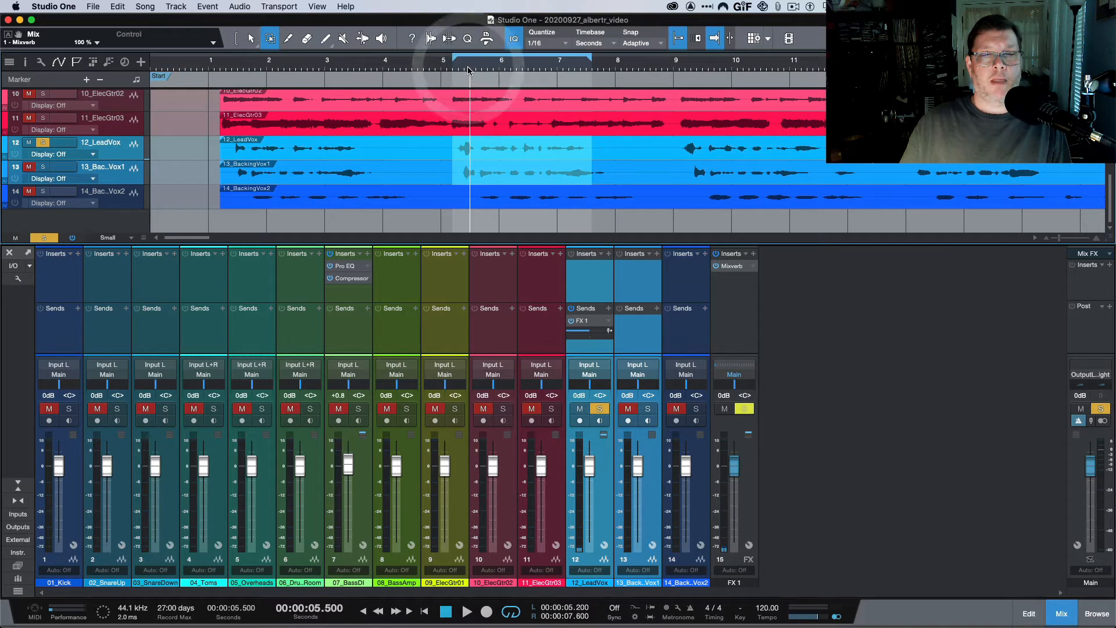
Play from 5.5 s and pull the FX 1 fader fully down to -oo.
{"action": "key", "text": "space"}
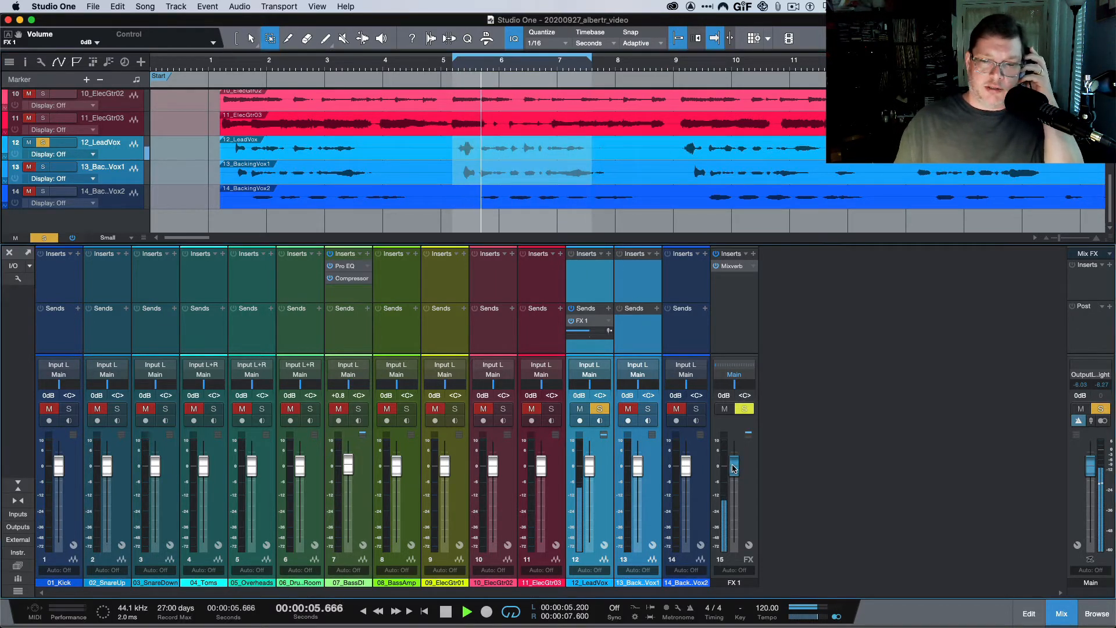
{"action": "left_click_drag", "start_coordinate": [733, 468], "coordinate": [730, 577]}
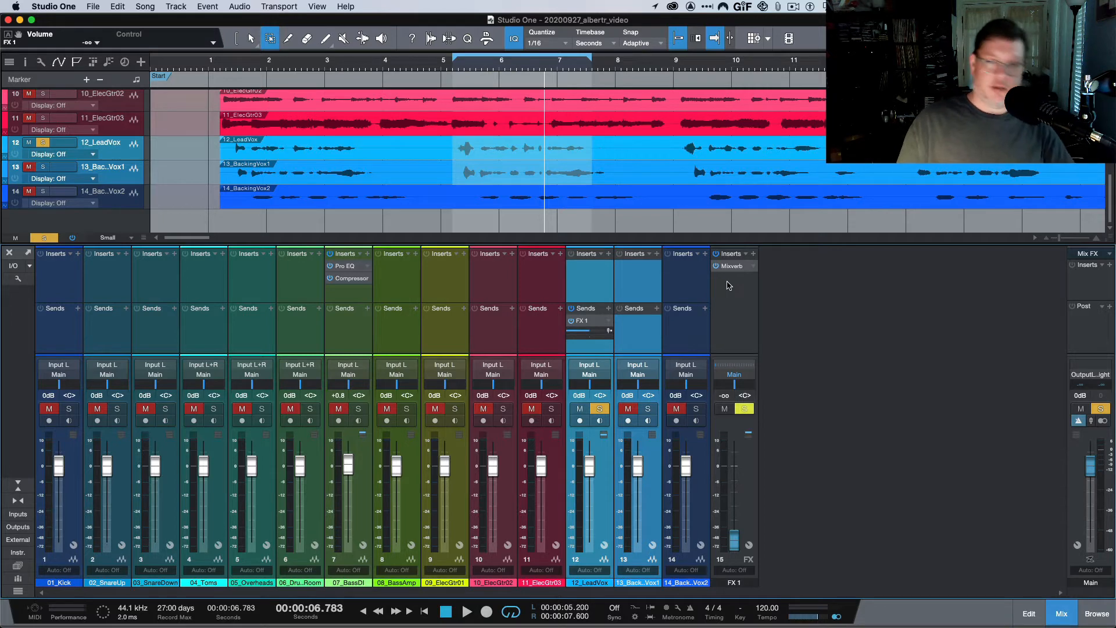
Rename FX 1 to 'reverb' and raise its fader to about -4.4 dB.
{"action": "double_click", "coordinate": [735, 583]}
{"action": "type", "text": "re"}
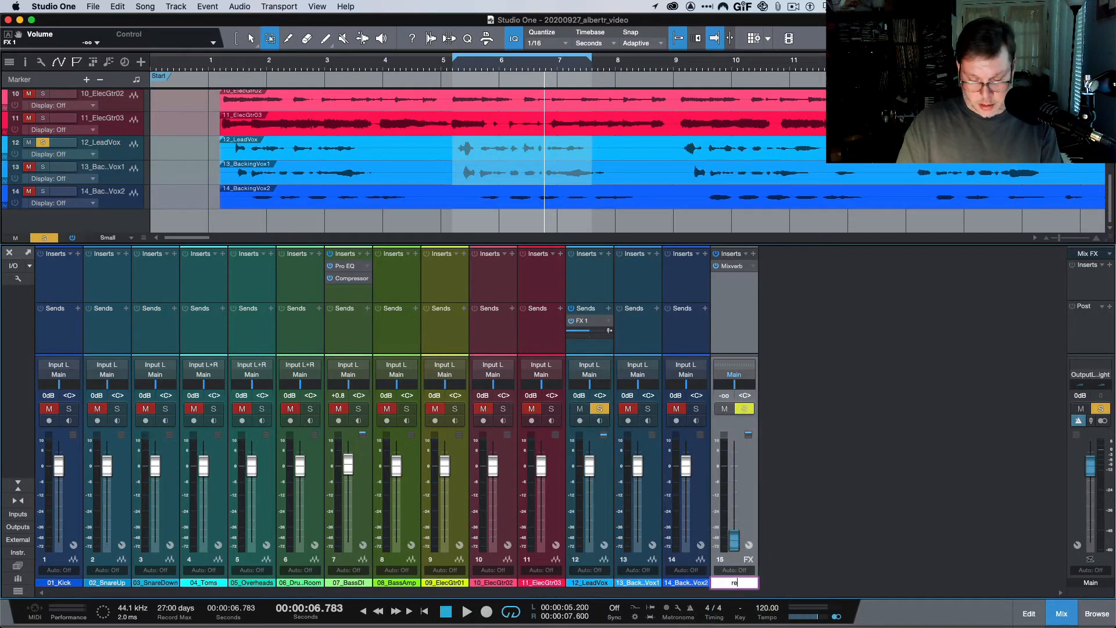
{"action": "type", "text": "verb"}
{"action": "key", "text": "Return"}
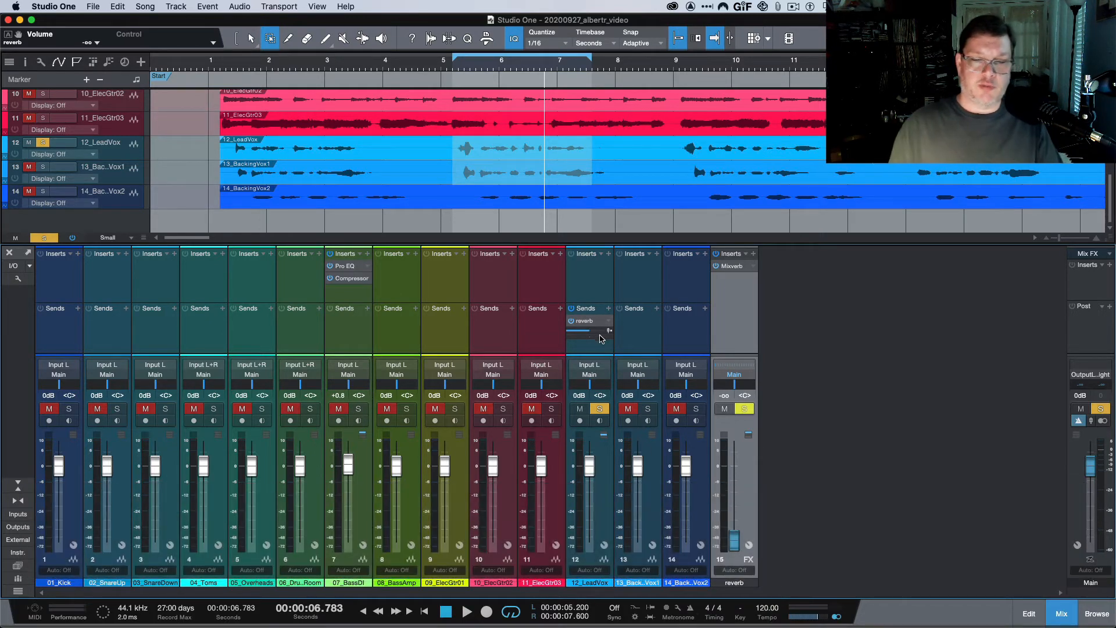
{"action": "left_click_drag", "start_coordinate": [732, 539], "coordinate": [734, 474]}
Balance the lead vocal's reverb send and reverb fader during playback, then solo both backing vocals.
{"action": "key", "text": "space"}
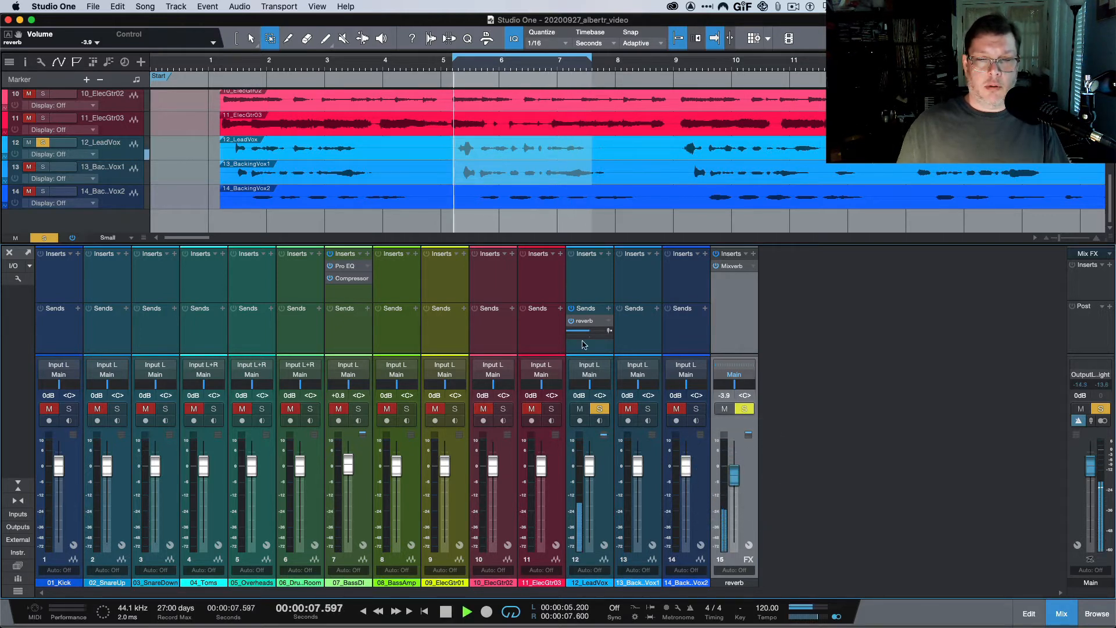
{"action": "left_click_drag", "start_coordinate": [589, 333], "coordinate": [541, 340]}
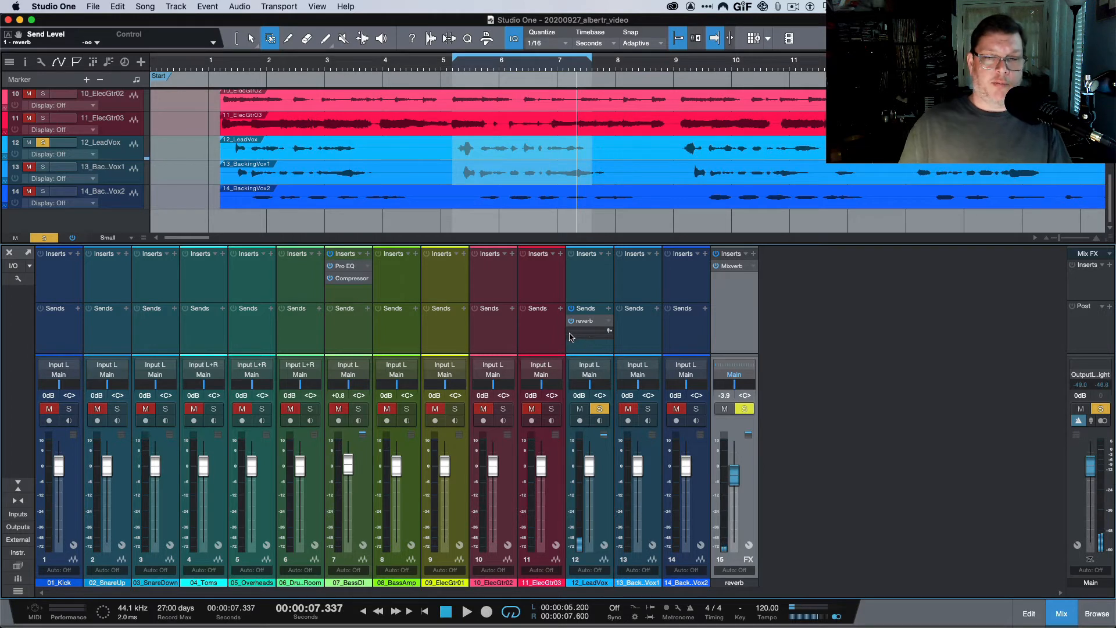
{"action": "left_click_drag", "start_coordinate": [569, 334], "coordinate": [599, 335]}
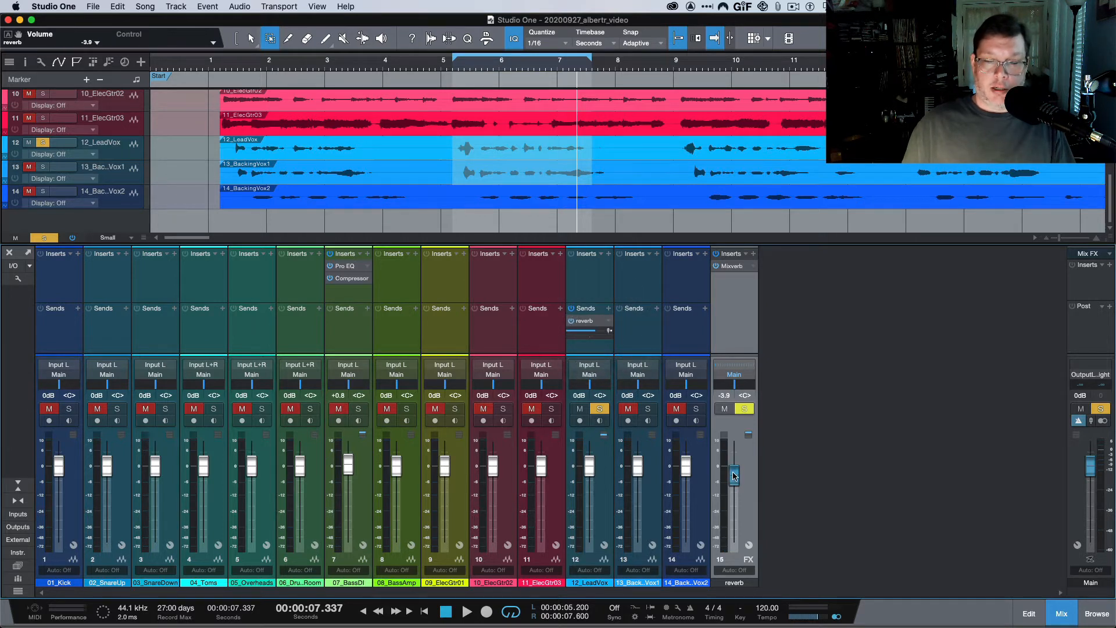
{"action": "left_click_drag", "start_coordinate": [733, 473], "coordinate": [730, 553]}
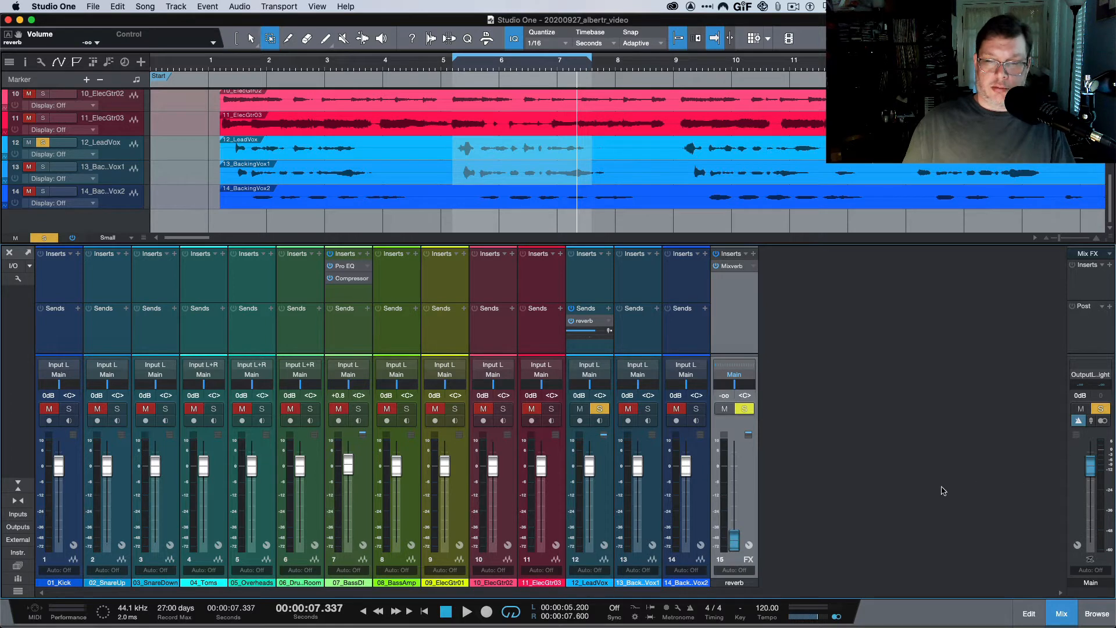
{"action": "key", "text": "space"}
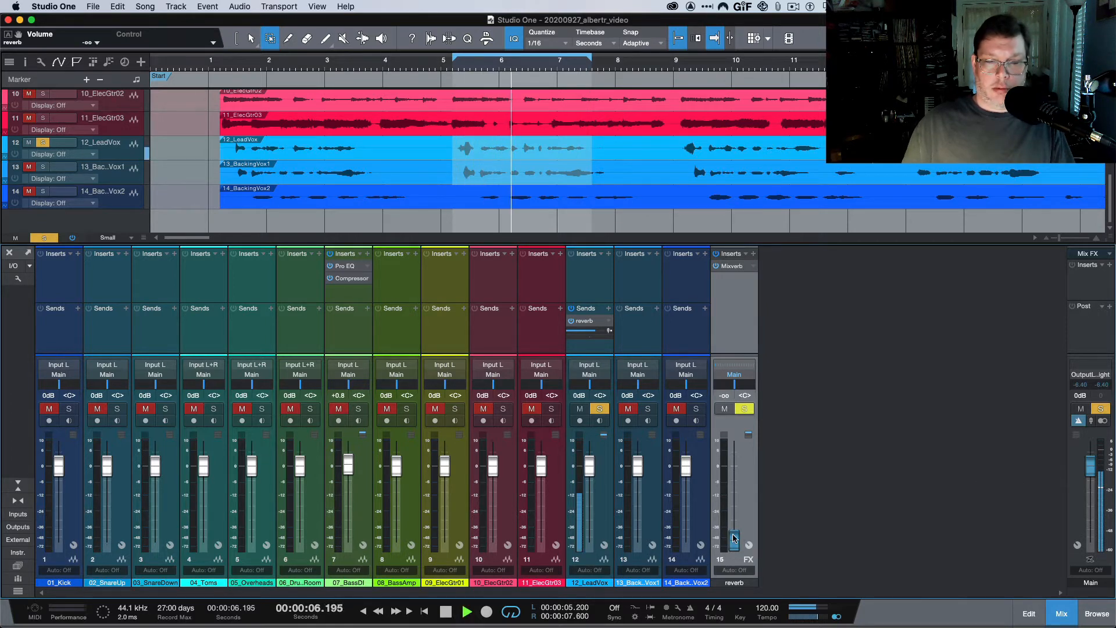
{"action": "left_click_drag", "start_coordinate": [734, 540], "coordinate": [727, 478]}
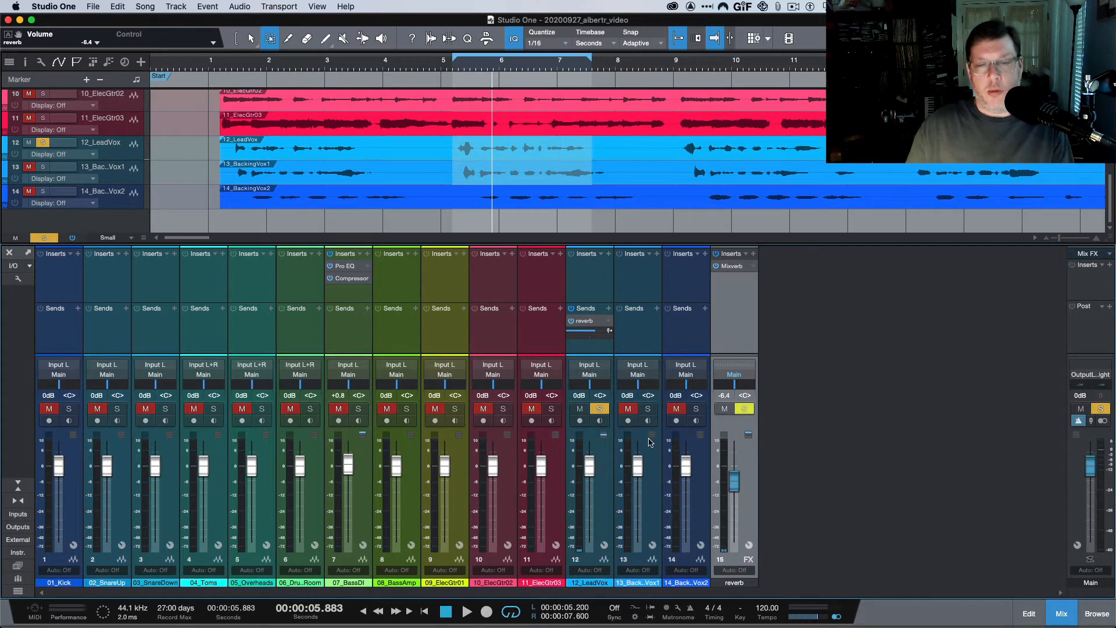
{"action": "left_click", "coordinate": [648, 410]}
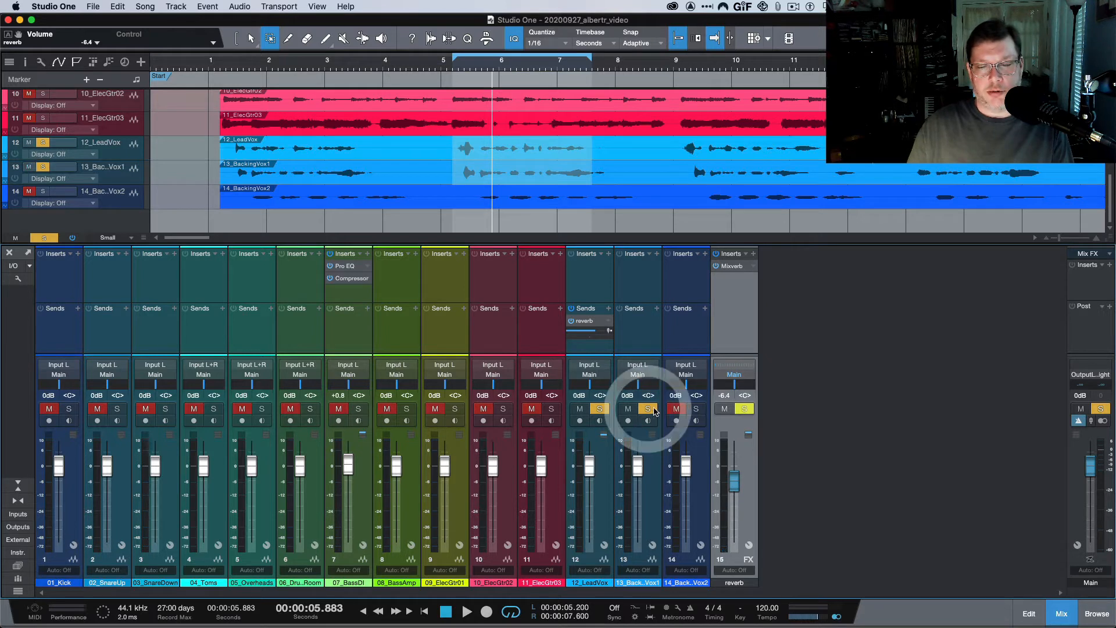
{"action": "left_click", "coordinate": [697, 410]}
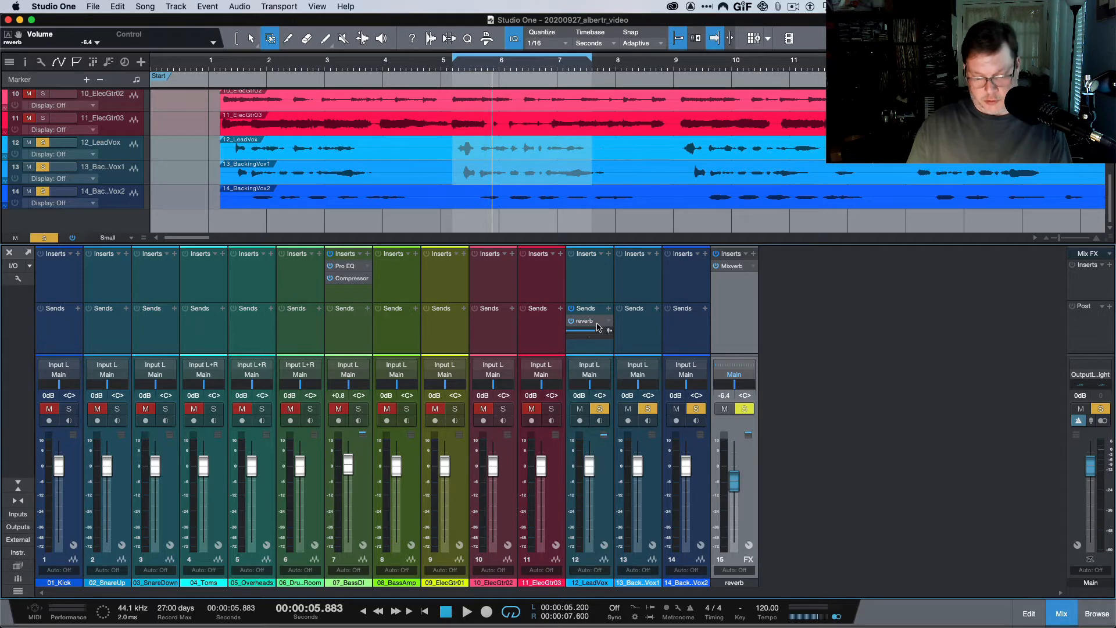
Remove the lead vocal's existing reverb send.
{"action": "key", "text": "super"}
{"action": "left_click_drag", "start_coordinate": [613, 323], "coordinate": [631, 322]}
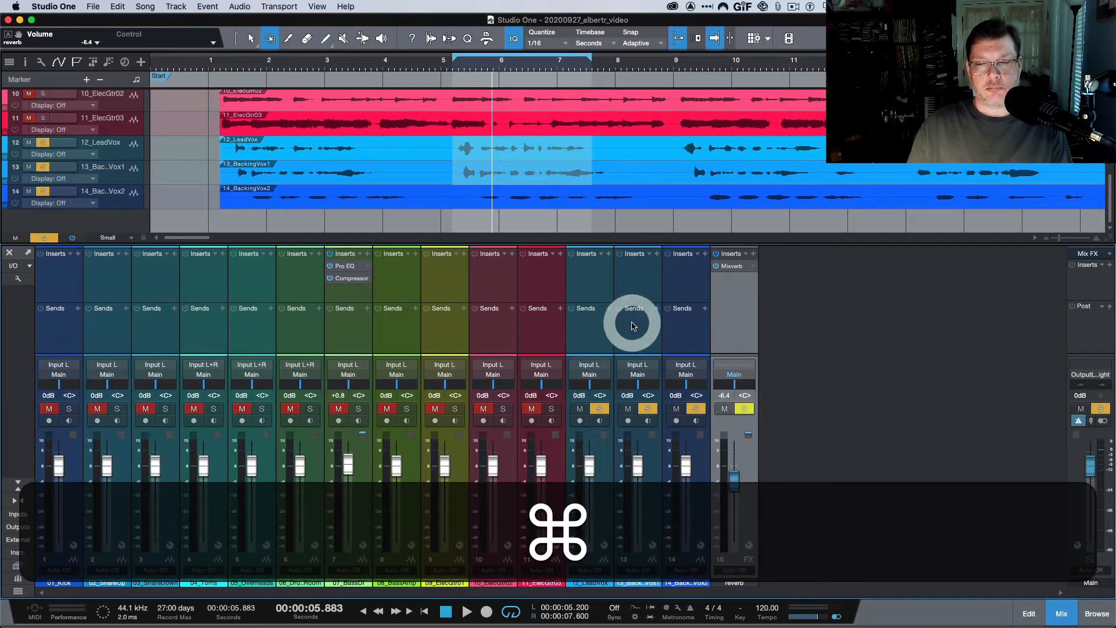
{"action": "right_click", "coordinate": [618, 319]}
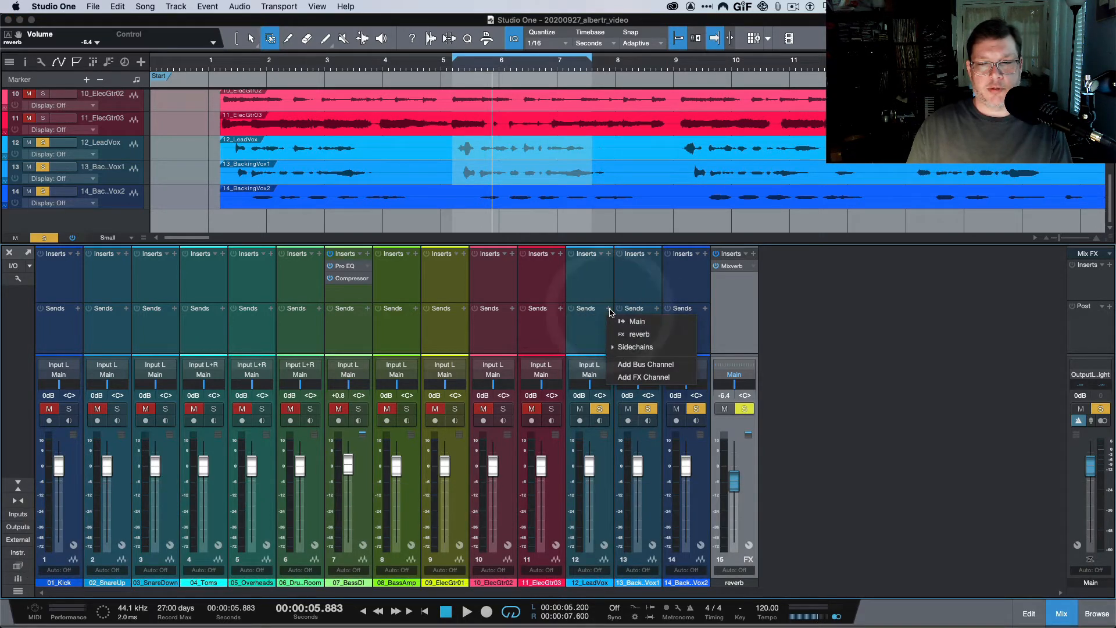
{"action": "left_click", "coordinate": [605, 309]}
Select channels 12–14, send all three vocals to reverb, and start looped playback.
{"action": "left_click", "coordinate": [601, 583]}
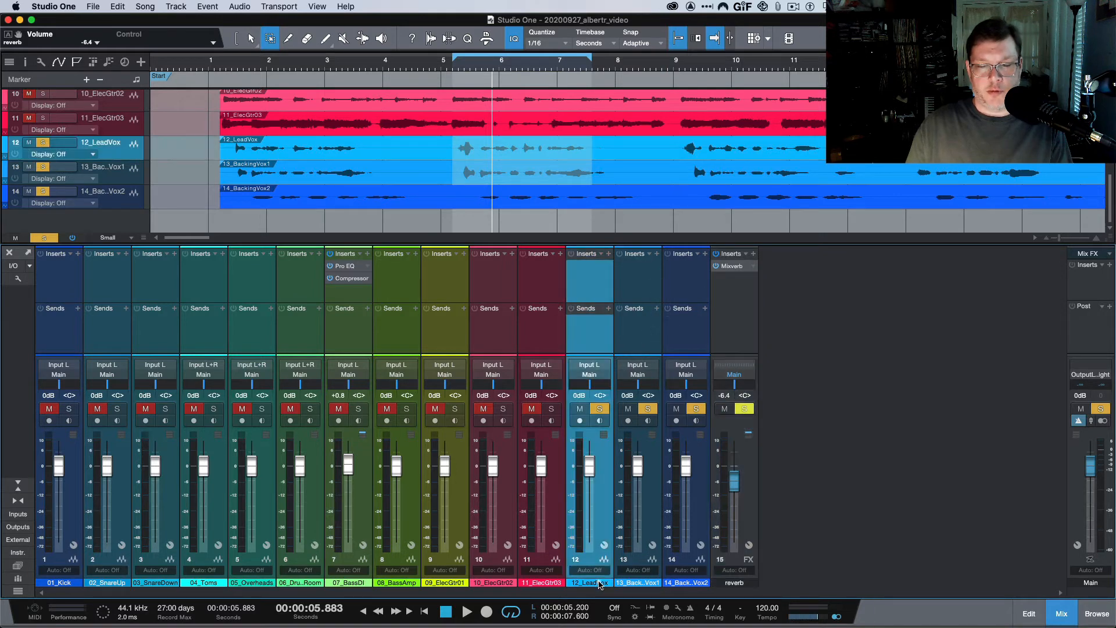
{"action": "key", "text": "shift"}
{"action": "left_click", "coordinate": [673, 571]}
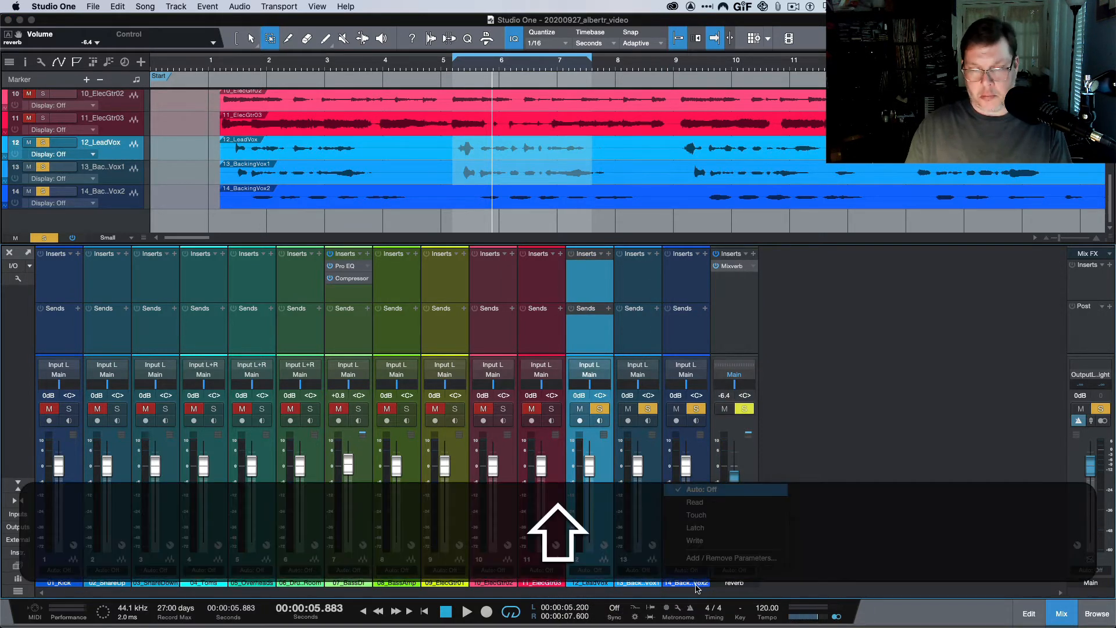
{"action": "left_click", "coordinate": [693, 583], "text": "shift"}
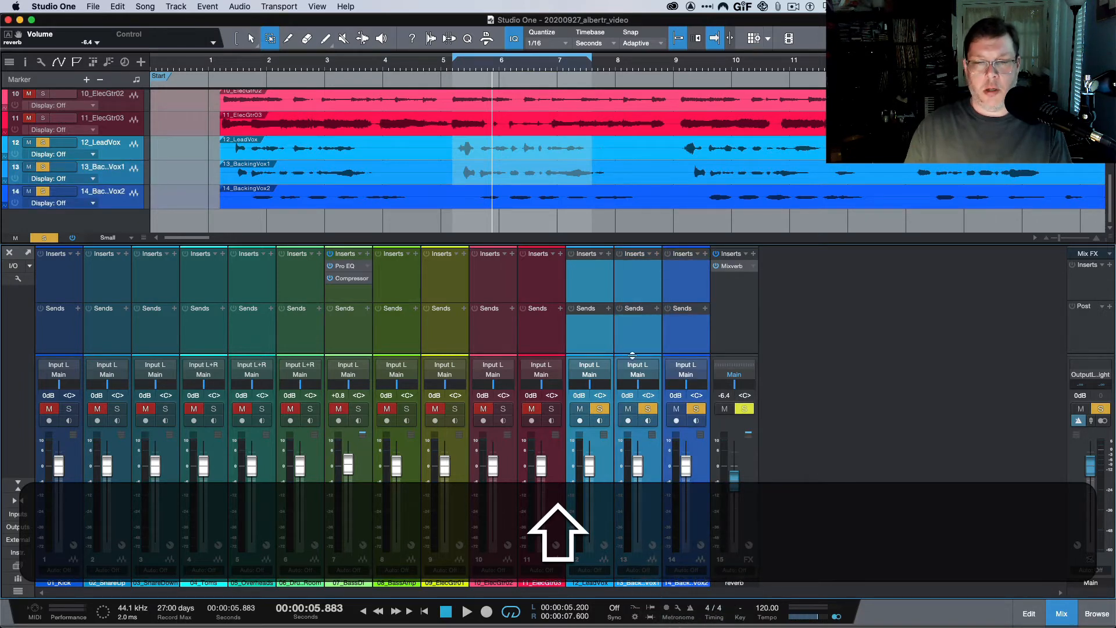
{"action": "left_click", "coordinate": [608, 310]}
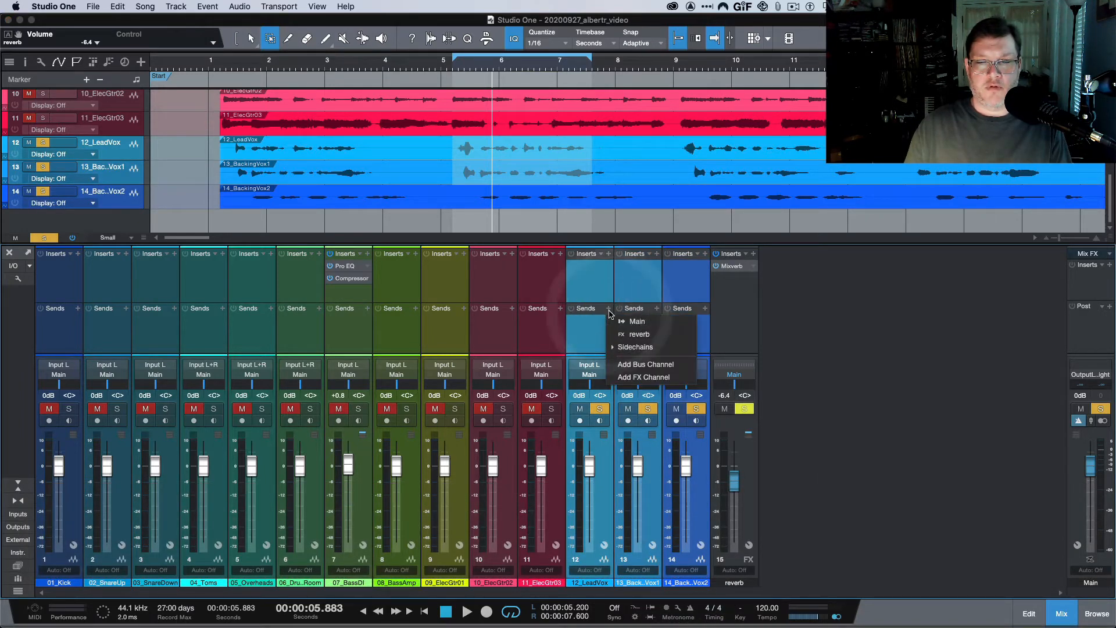
{"action": "left_click", "coordinate": [628, 336]}
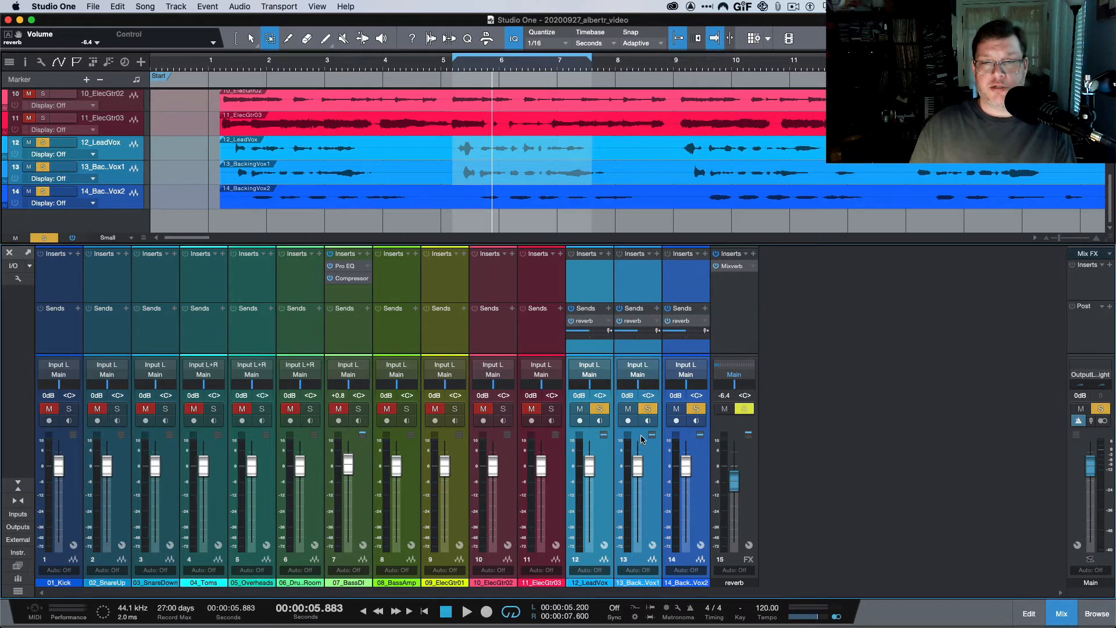
{"action": "key", "text": "space"}
{"action": "left_click", "coordinate": [723, 482]}
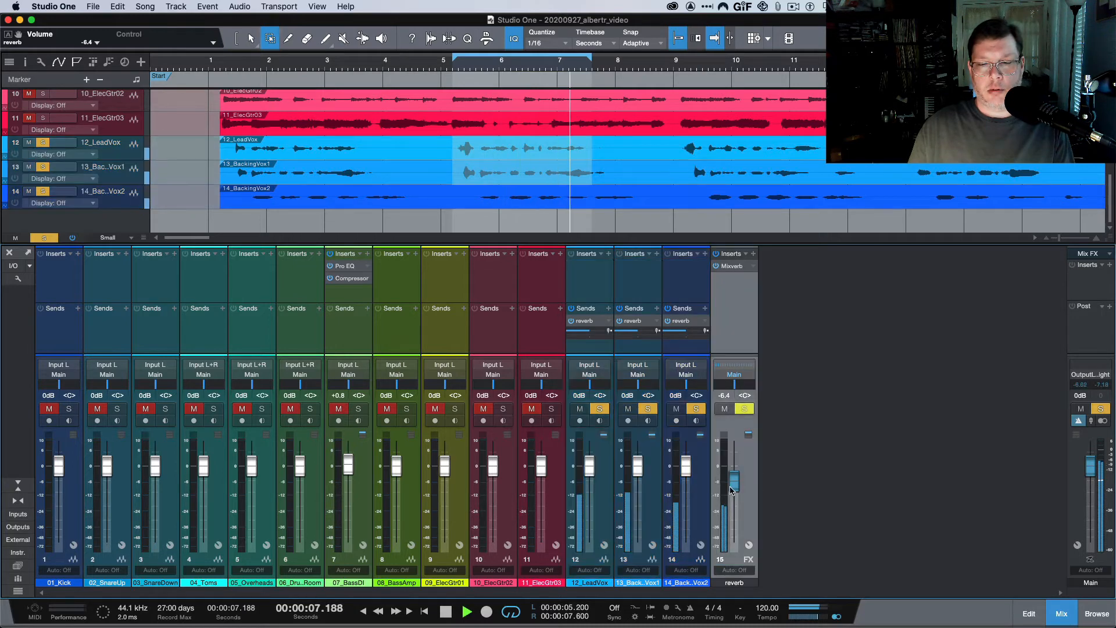
Lower the reverb fader to -22.1 dB and stop playback.
{"action": "mouse_move", "coordinate": [728, 489]}
{"action": "left_mouse_down"}
{"action": "mouse_move", "coordinate": [733, 530]}
{"action": "mouse_move", "coordinate": [732, 481]}
{"action": "mouse_move", "coordinate": [731, 503]}
{"action": "left_mouse_up"}
{"action": "key", "text": "space"}
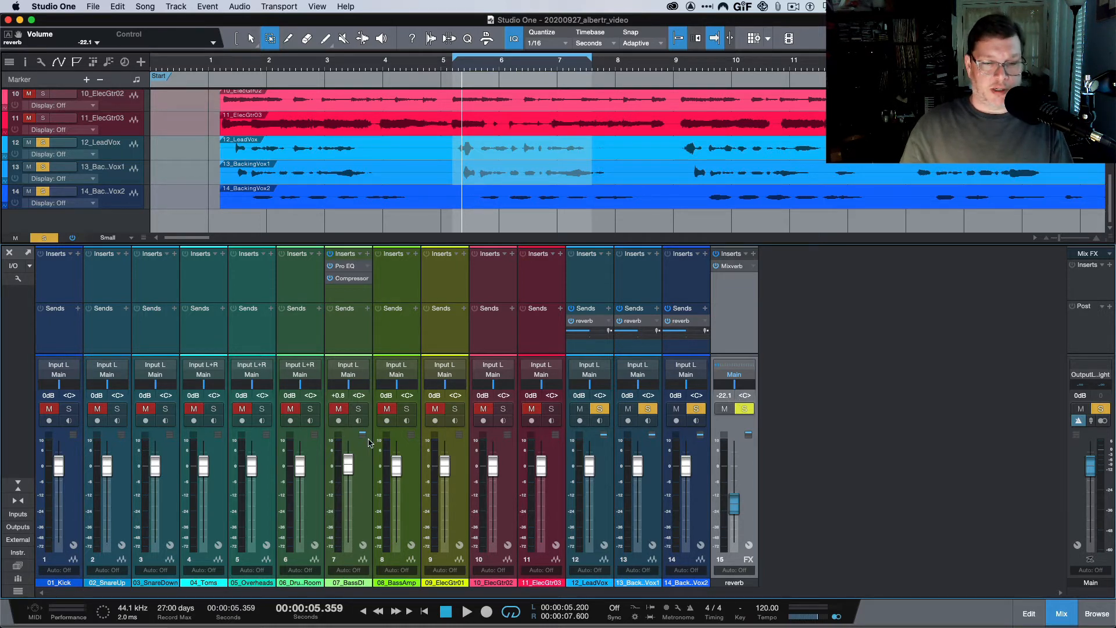
Unsolo the lead vocal and both backing vocal channels.
{"action": "left_click", "coordinate": [599, 409]}
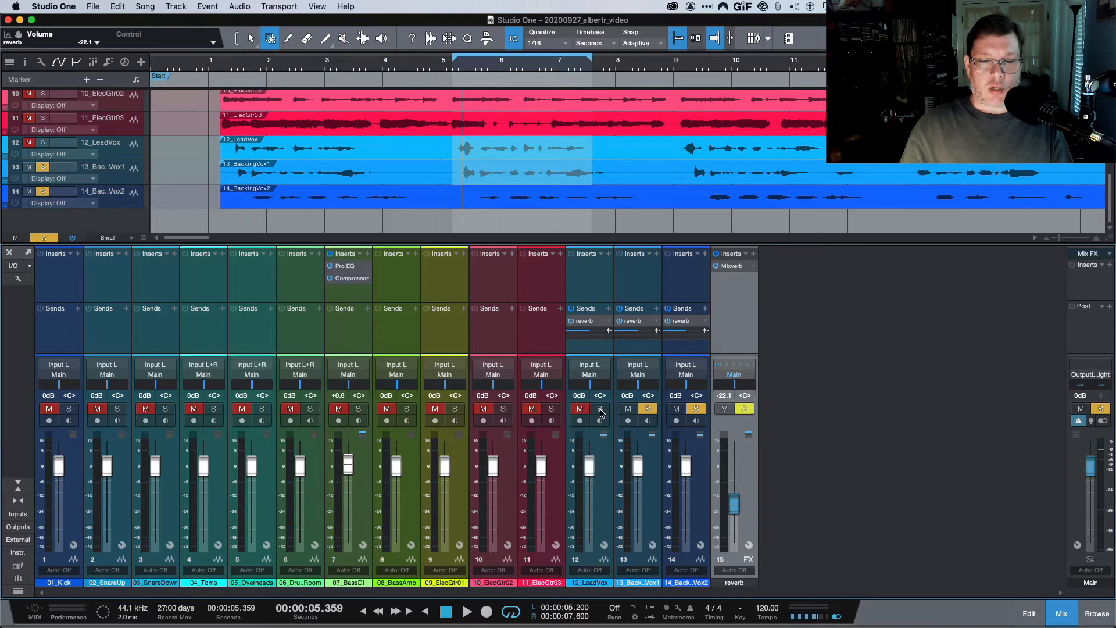
{"action": "left_click", "coordinate": [648, 410]}
{"action": "left_click", "coordinate": [690, 410]}
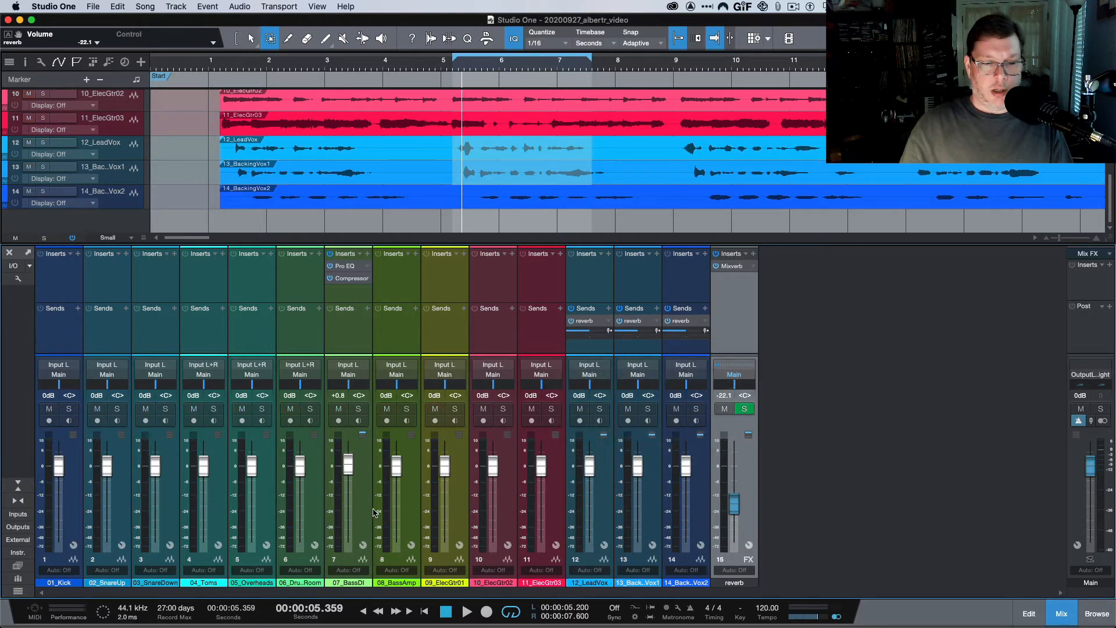
Add a Bus 1 channel after the drum room channel and open console settings.
{"action": "left_click", "coordinate": [313, 527]}
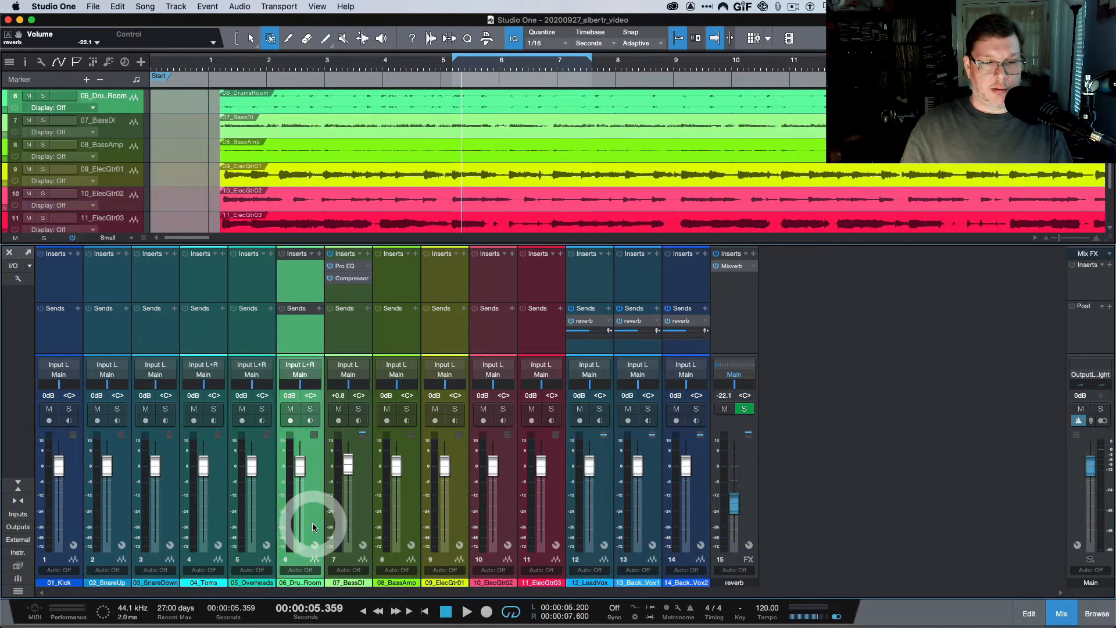
{"action": "left_click", "coordinate": [29, 267]}
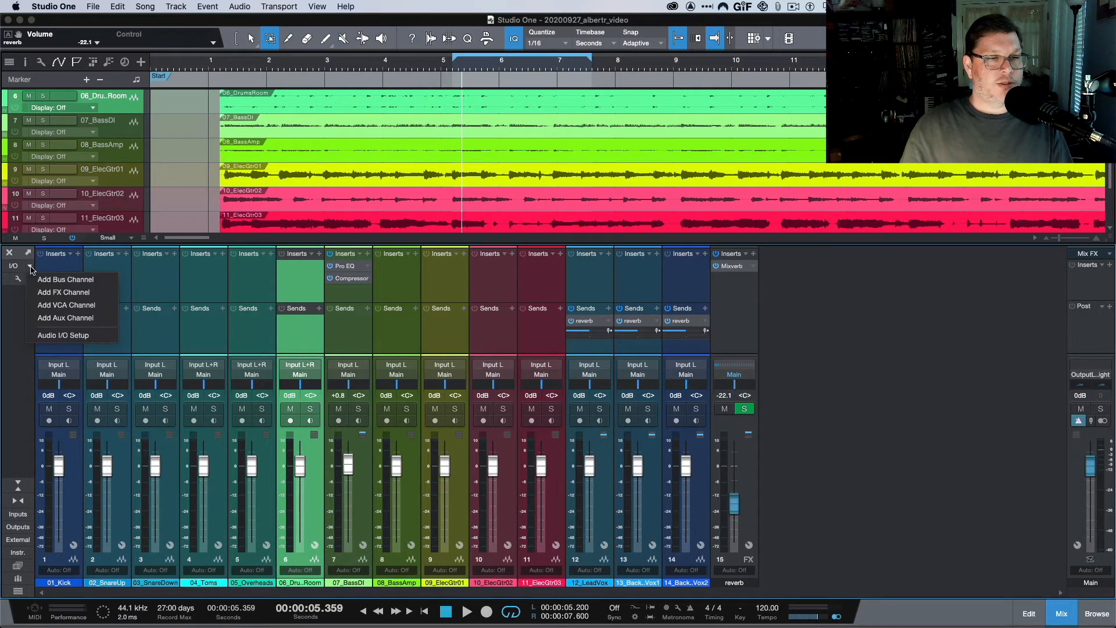
{"action": "left_click", "coordinate": [48, 280]}
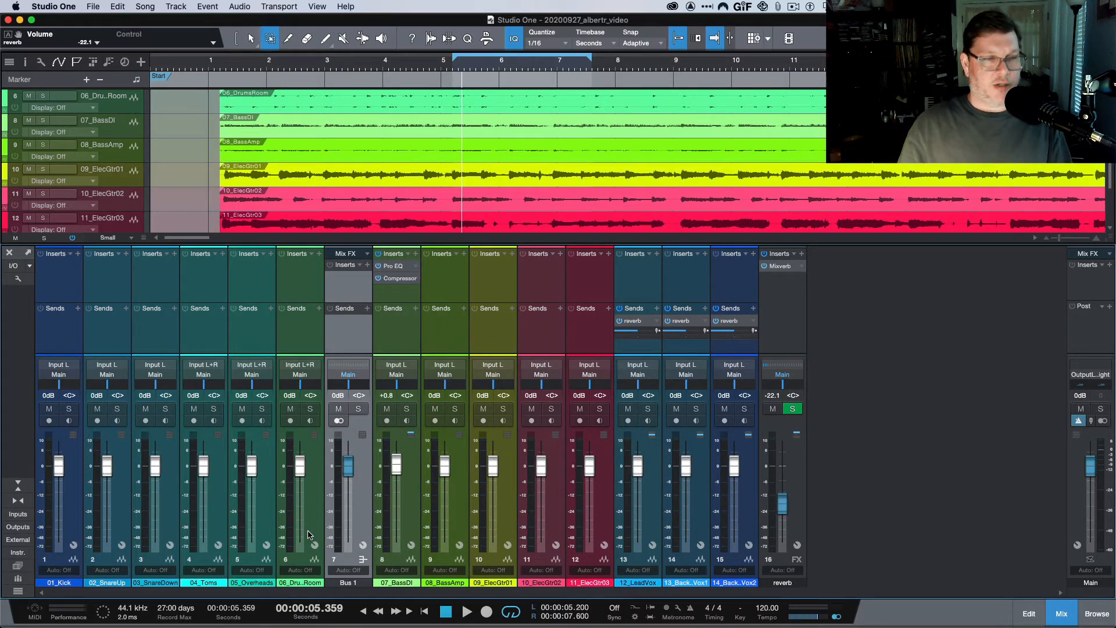
{"action": "left_click", "coordinate": [18, 279]}
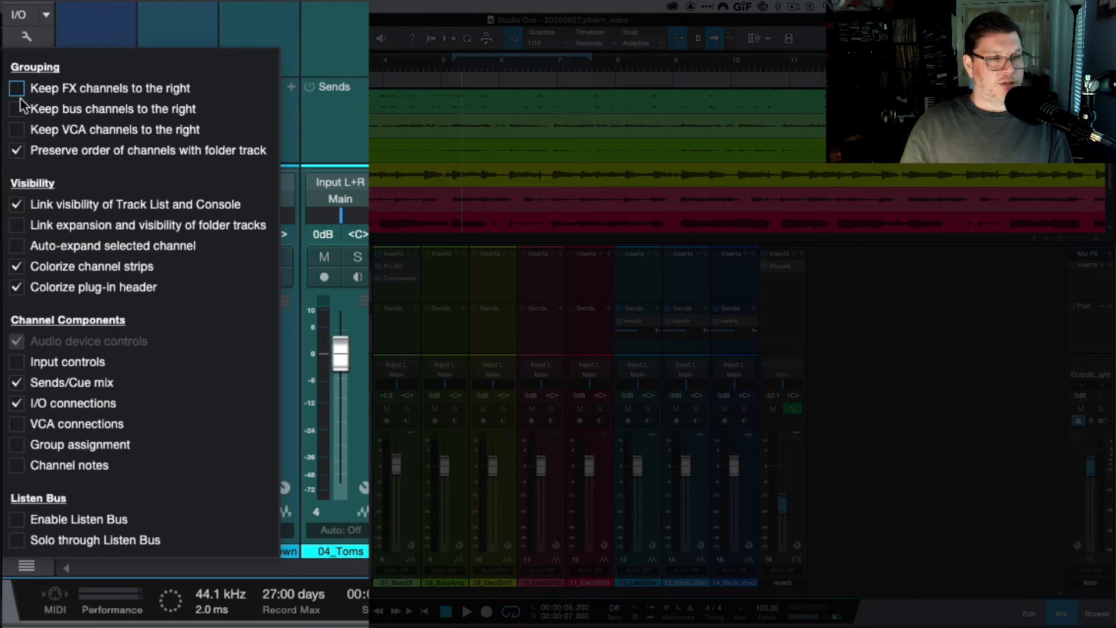
Close console settings, leave Bus 1's colour unchanged, and position Bus 1 among the drums.
{"action": "left_click", "coordinate": [26, 37]}
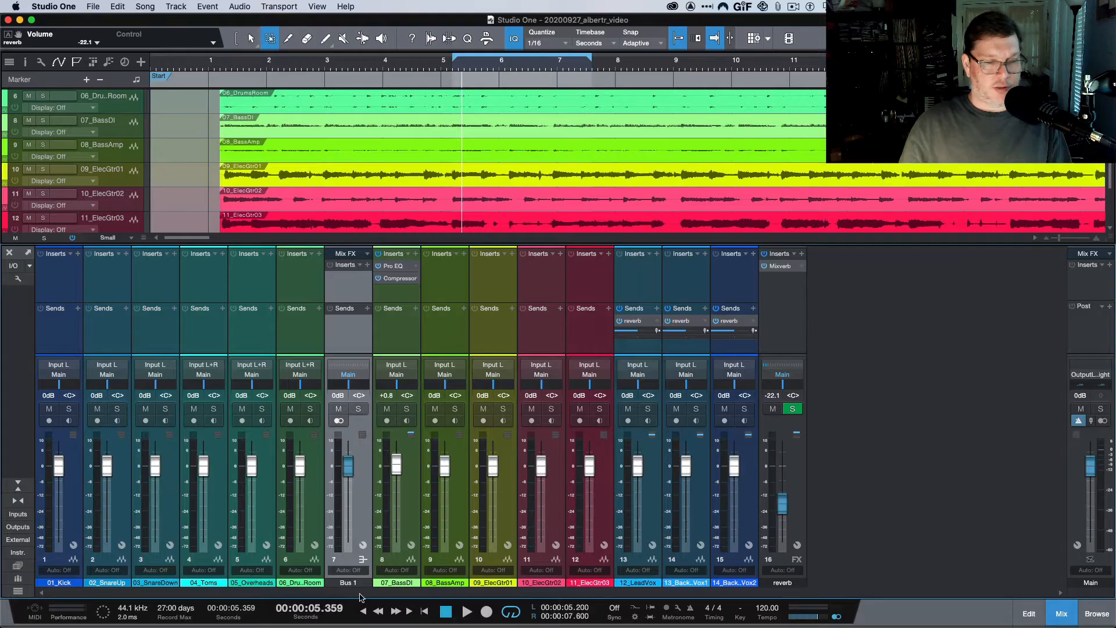
{"action": "left_click", "coordinate": [350, 583]}
{"action": "left_click", "coordinate": [301, 587]}
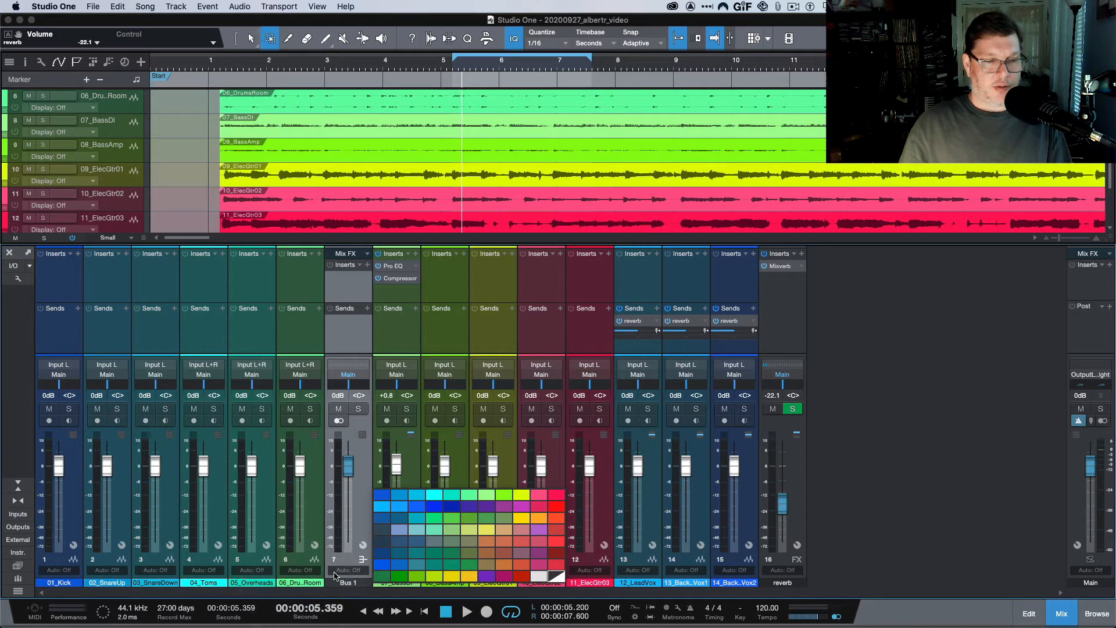
{"action": "left_click", "coordinate": [335, 572]}
{"action": "left_click", "coordinate": [336, 572]}
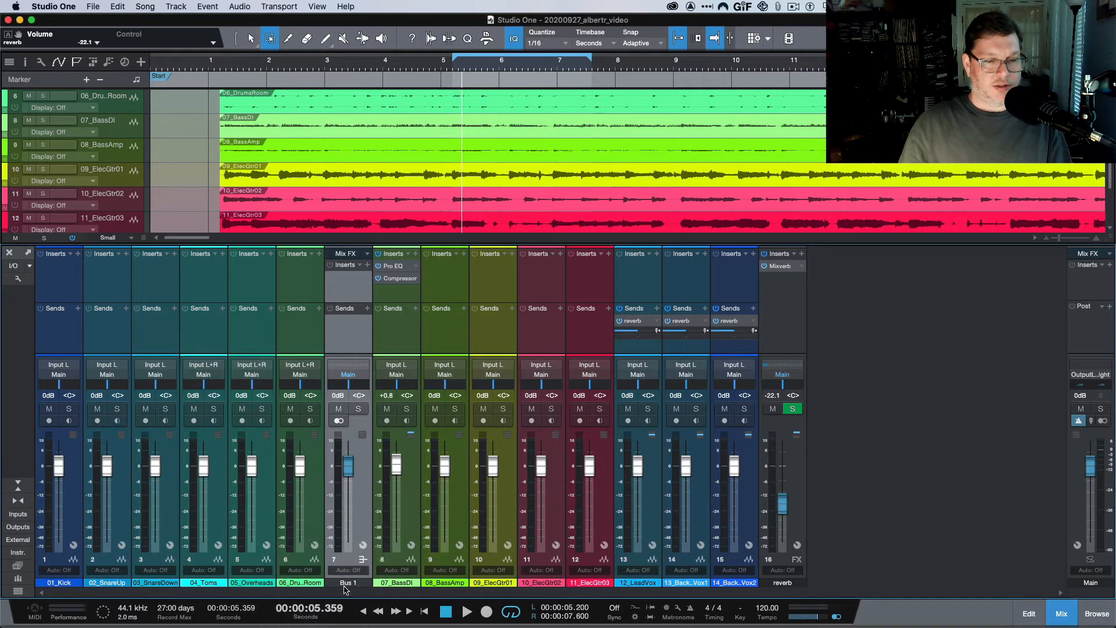
{"action": "left_click", "coordinate": [346, 583]}
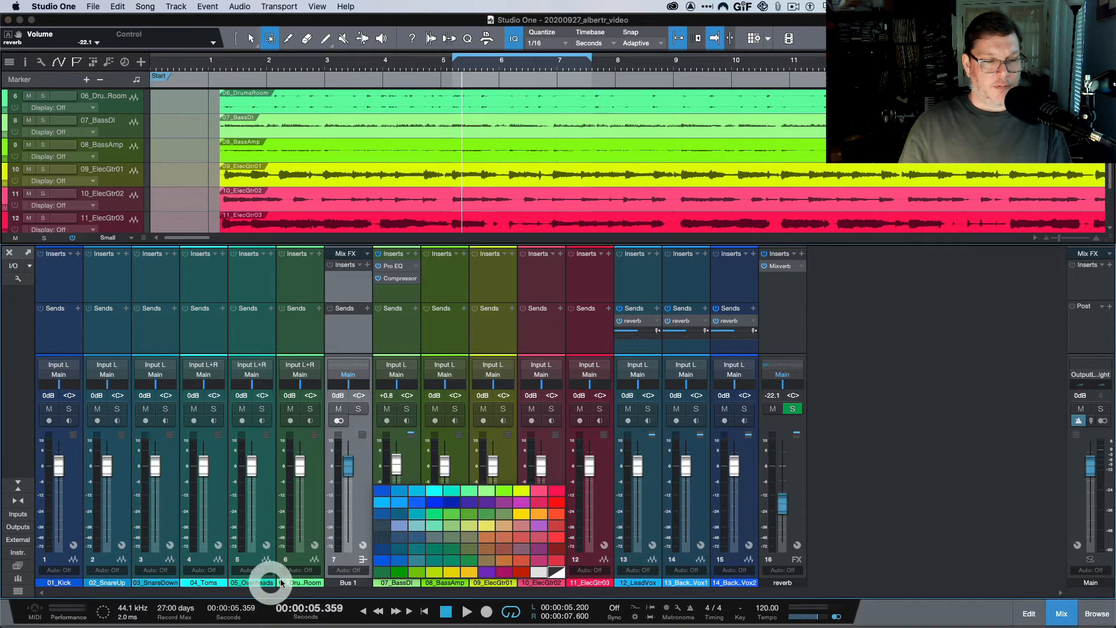
{"action": "left_click", "coordinate": [349, 549]}
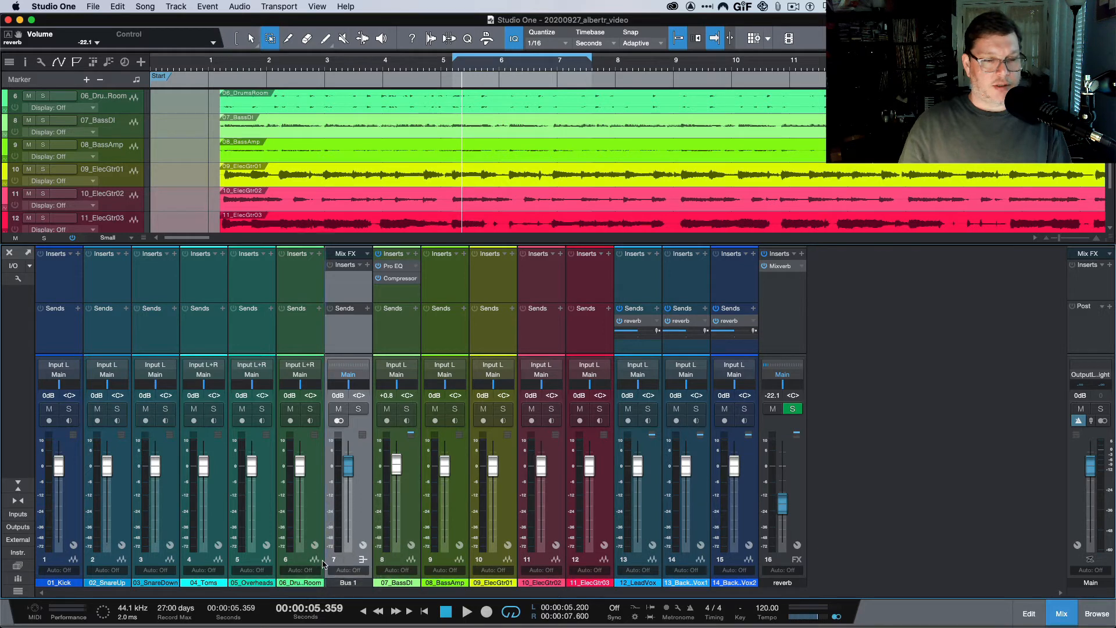
{"action": "left_click_drag", "start_coordinate": [274, 564], "coordinate": [360, 559]}
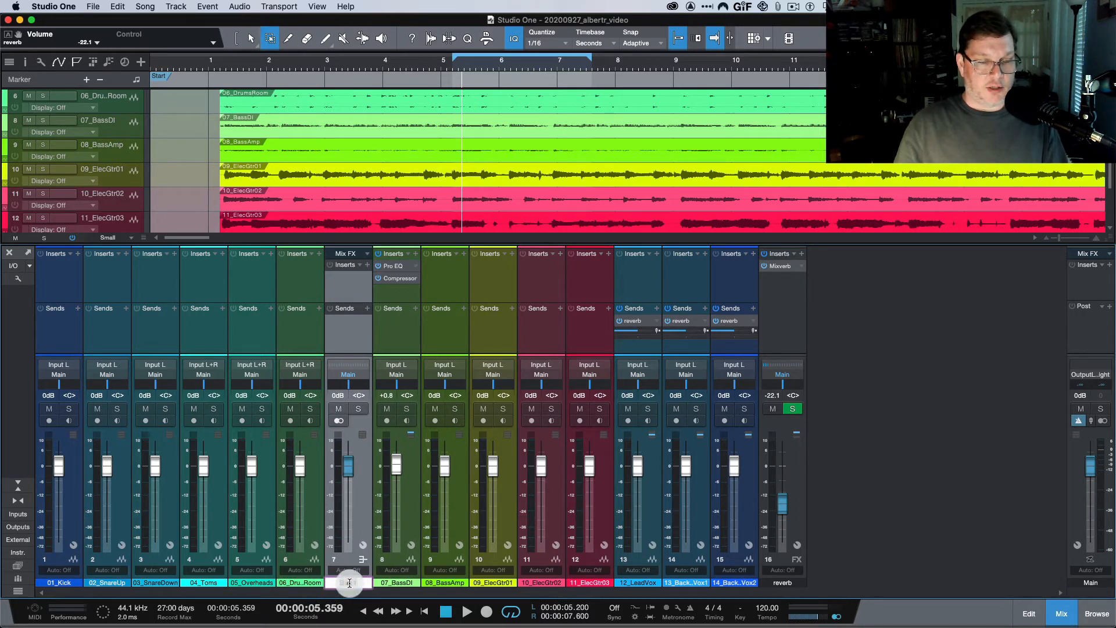
Rename the Bus 1 channel beside the drum room channel to 'drums submix'.
{"action": "double_click", "coordinate": [348, 583]}
{"action": "type", "text": "drum"}
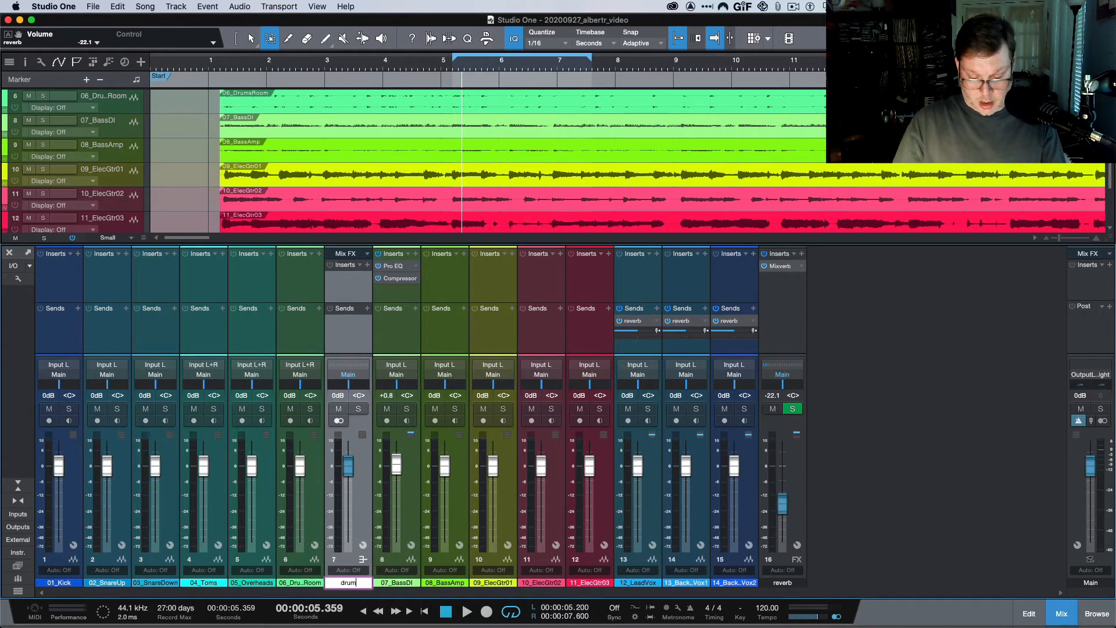
{"action": "type", "text": "s su"}
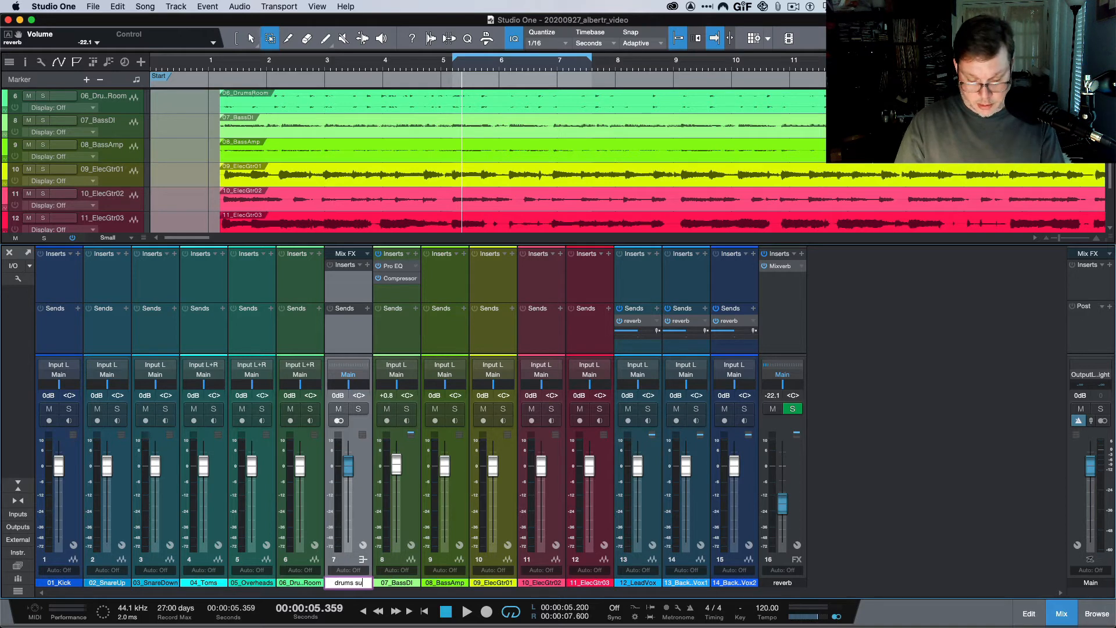
{"action": "type", "text": "bmix"}
{"action": "key", "text": "Return"}
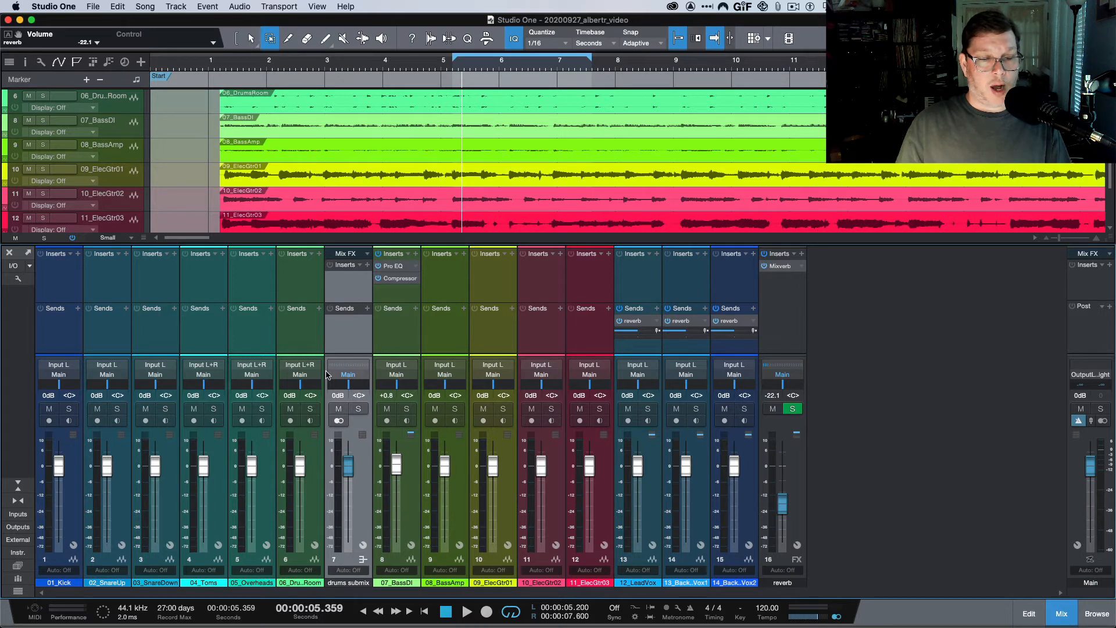
{"action": "left_click", "coordinate": [68, 376]}
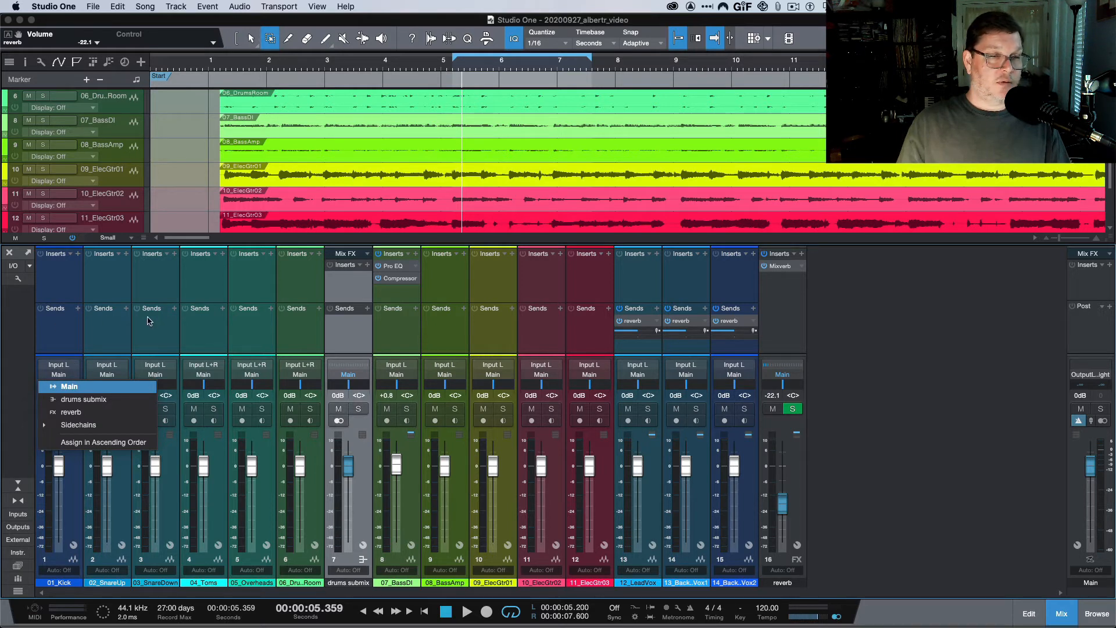
Route the six drum channels, 01_Kick through drum room, to the drums submix bus.
{"action": "left_click", "coordinate": [266, 320]}
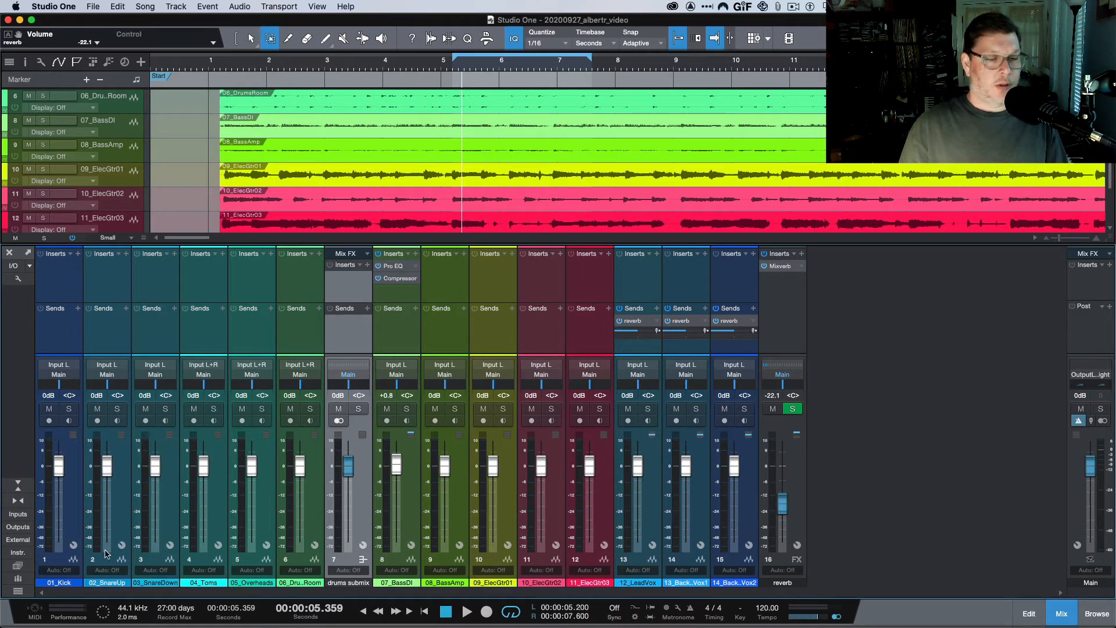
{"action": "left_click", "coordinate": [69, 583]}
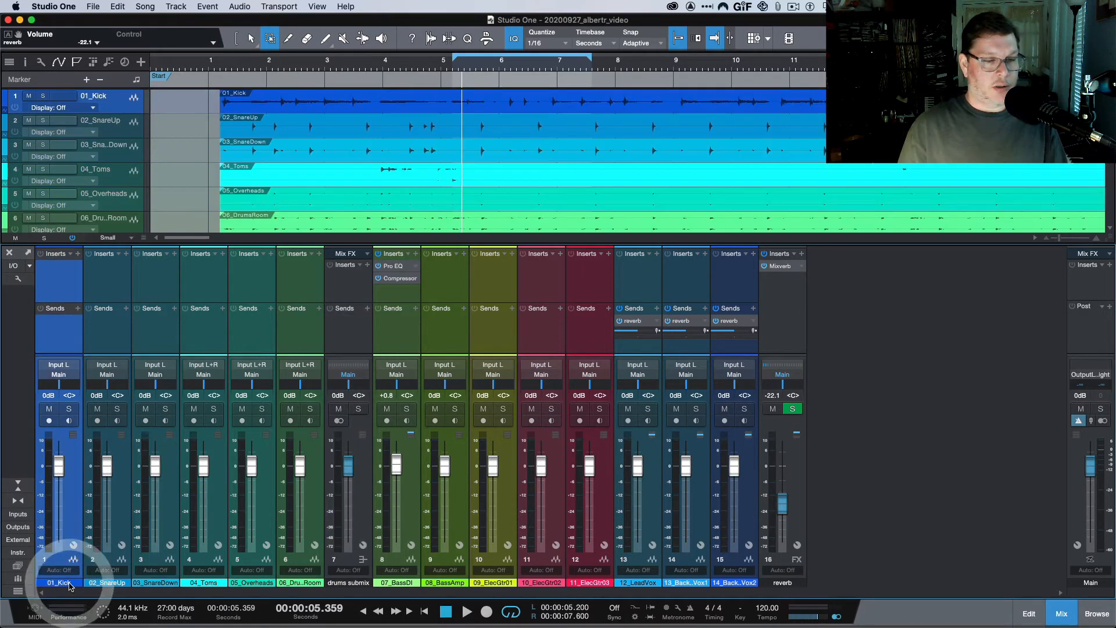
{"action": "left_click", "coordinate": [314, 570]}
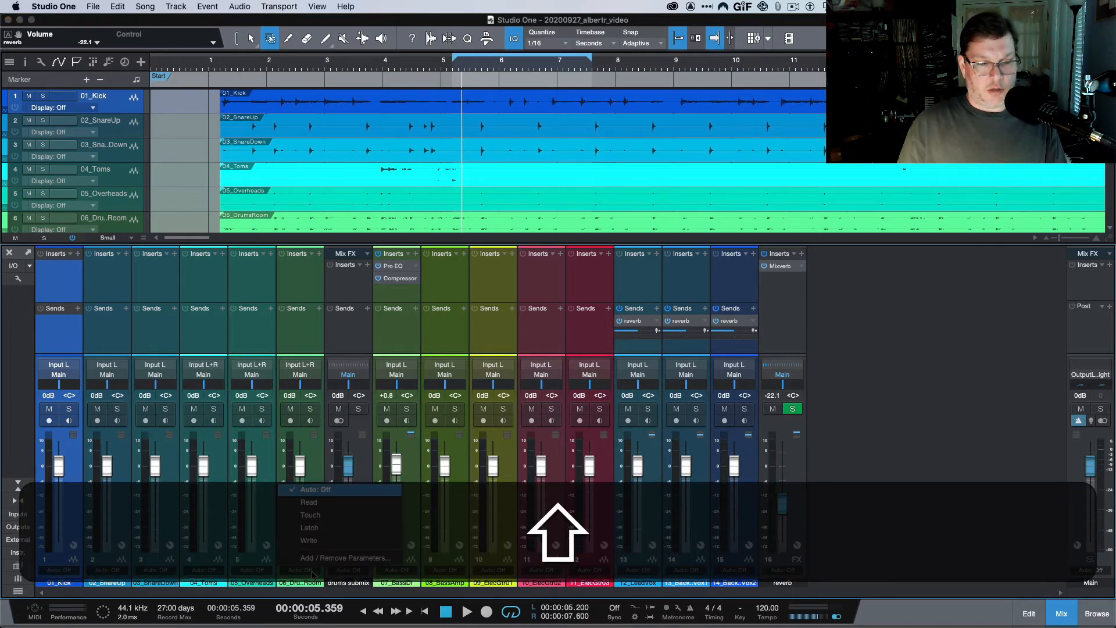
{"action": "left_click", "coordinate": [280, 582]}
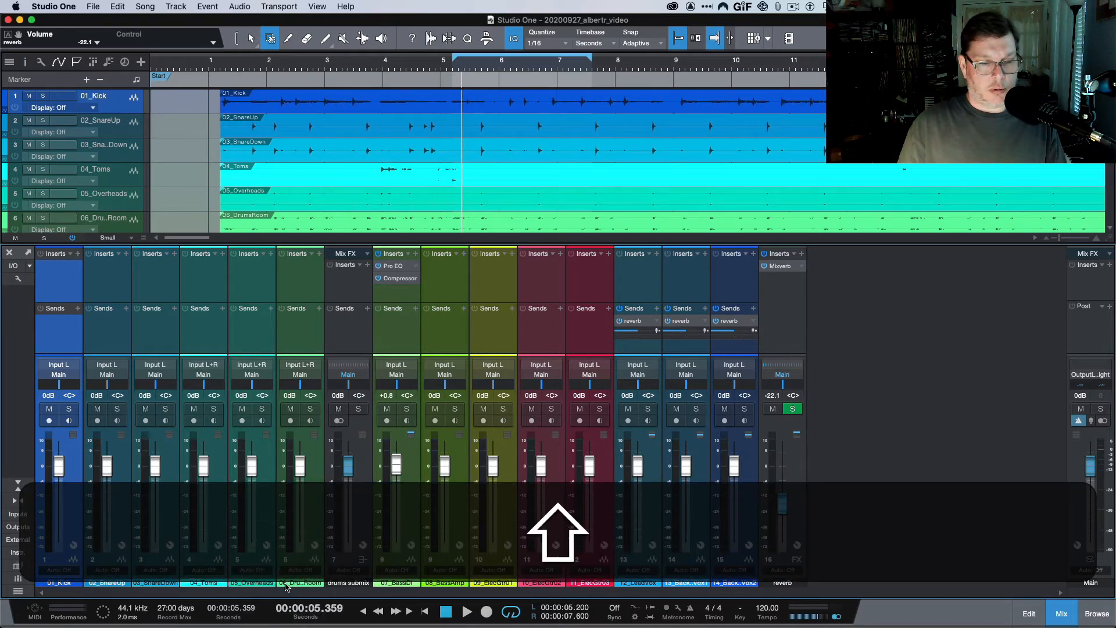
{"action": "left_click", "coordinate": [285, 584], "text": "shift"}
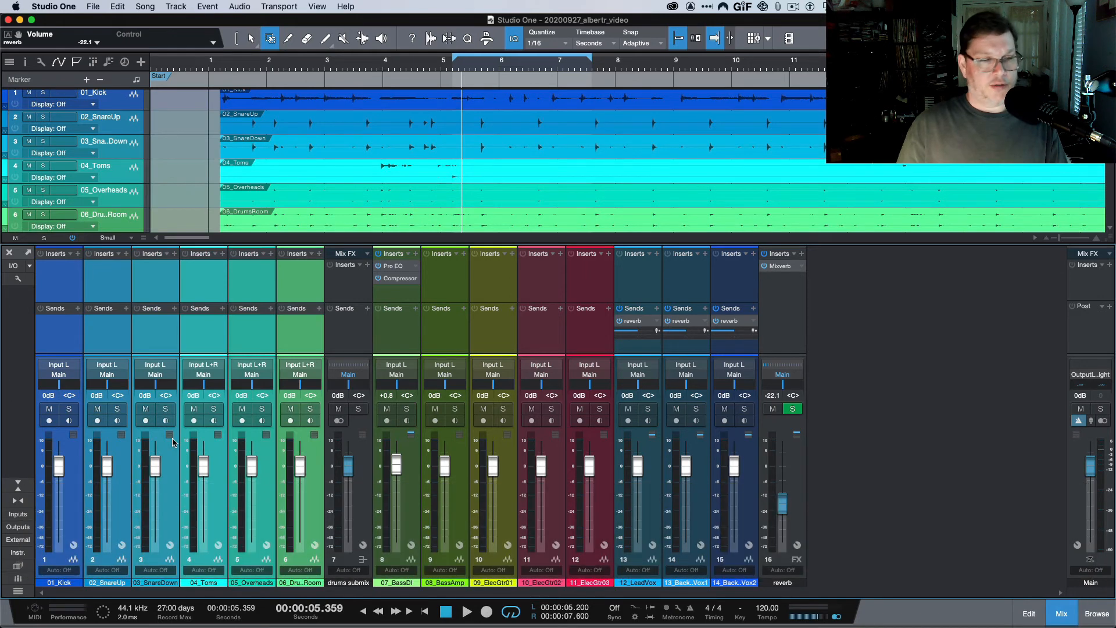
{"action": "left_click", "coordinate": [63, 378]}
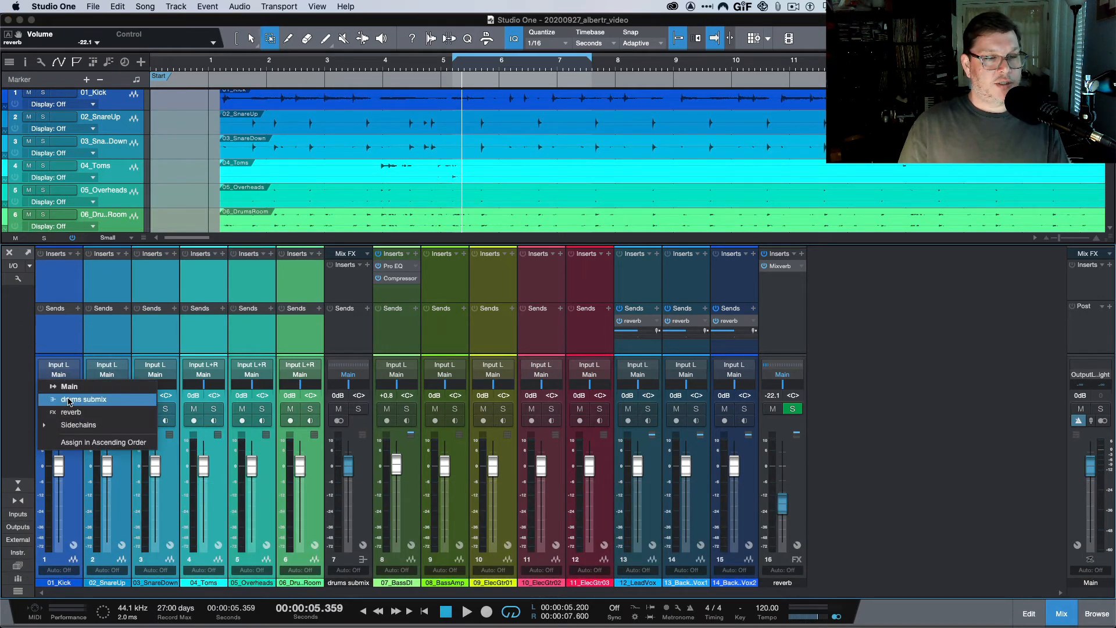
{"action": "left_click", "coordinate": [67, 392]}
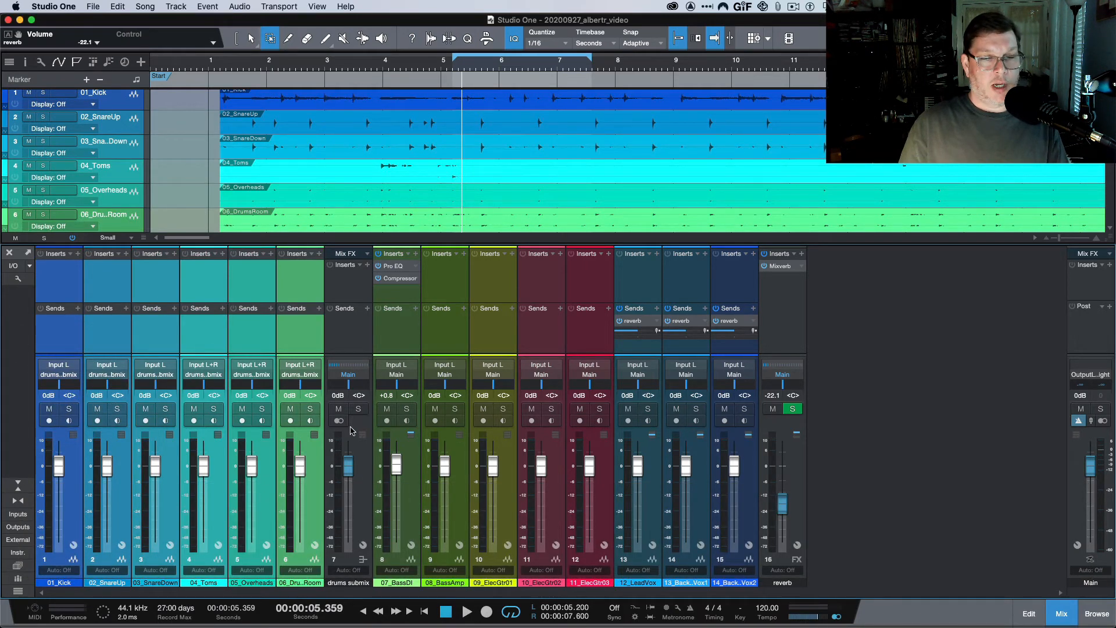
{"action": "left_click", "coordinate": [368, 470]}
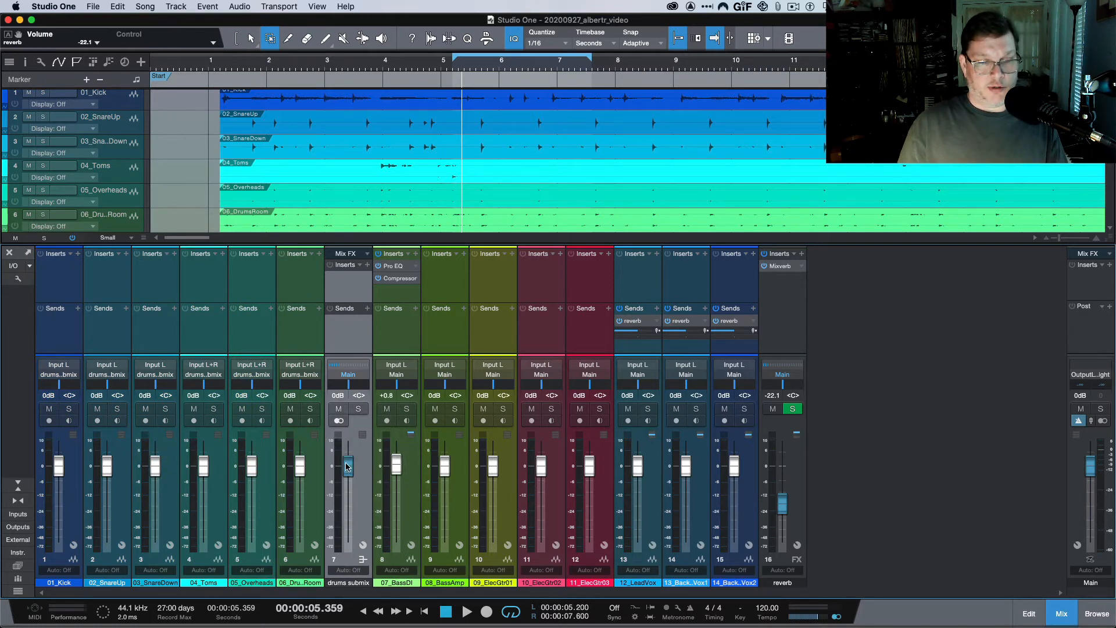
Lower the drums submix fader to -5.1 dB and make it solo-safe.
{"action": "mouse_move", "coordinate": [348, 465]}
{"action": "left_mouse_down"}
{"action": "mouse_move", "coordinate": [349, 507]}
{"action": "mouse_move", "coordinate": [349, 468]}
{"action": "mouse_move", "coordinate": [351, 478]}
{"action": "left_mouse_up"}
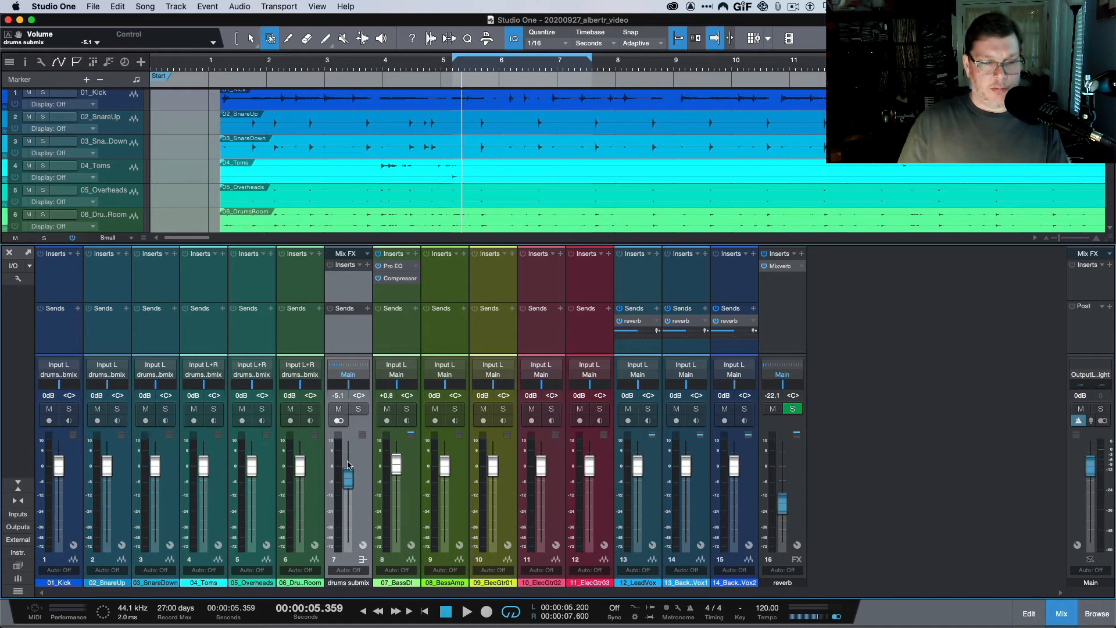
{"action": "left_click", "coordinate": [361, 412], "text": "super"}
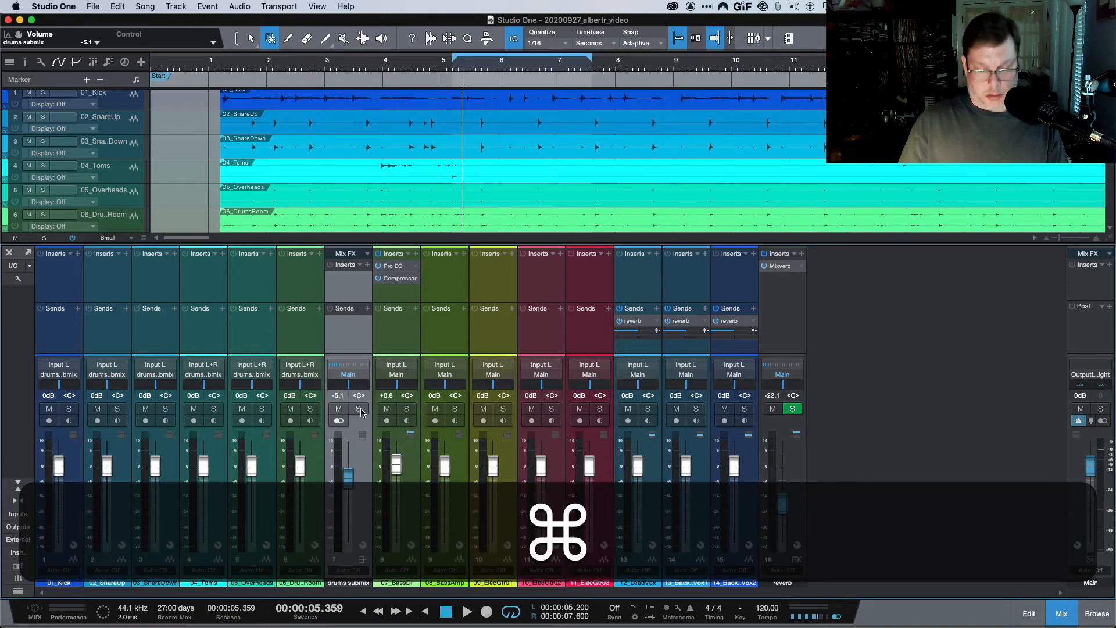
{"action": "left_click", "coordinate": [361, 414], "text": "shift"}
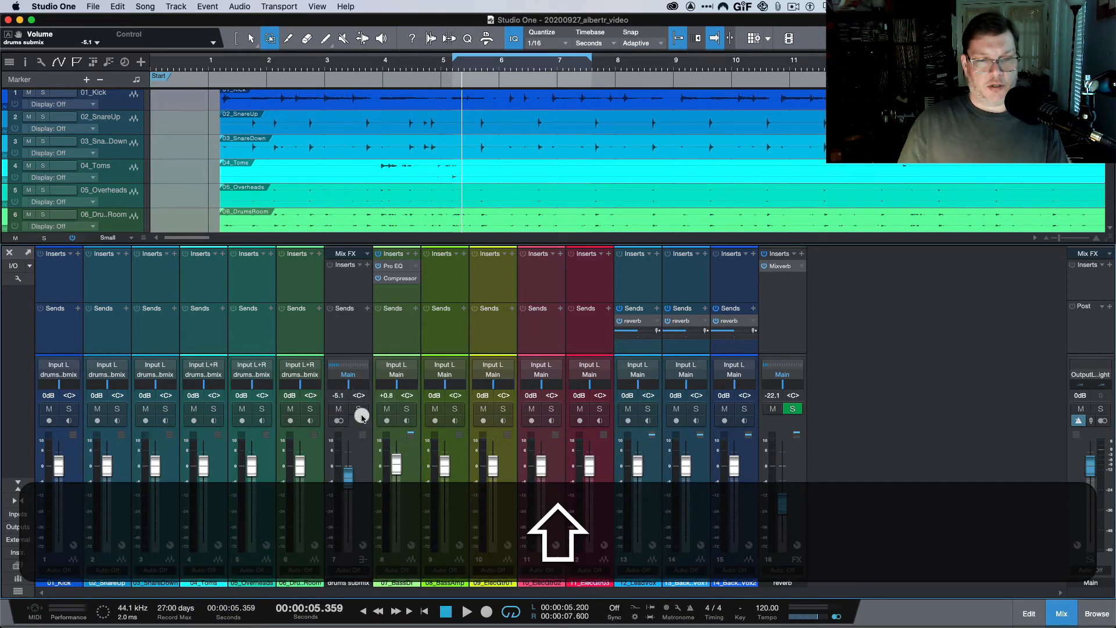
{"action": "left_click", "coordinate": [360, 410]}
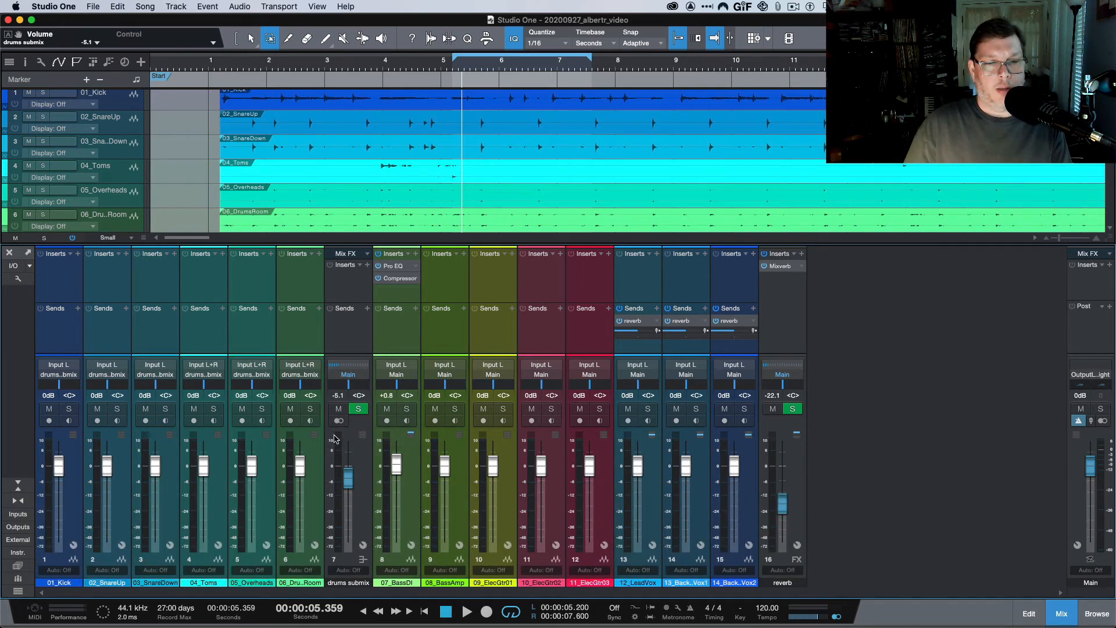
Solo the drum room, overheads, toms, snare down, snare up and kick channels.
{"action": "left_click", "coordinate": [310, 409]}
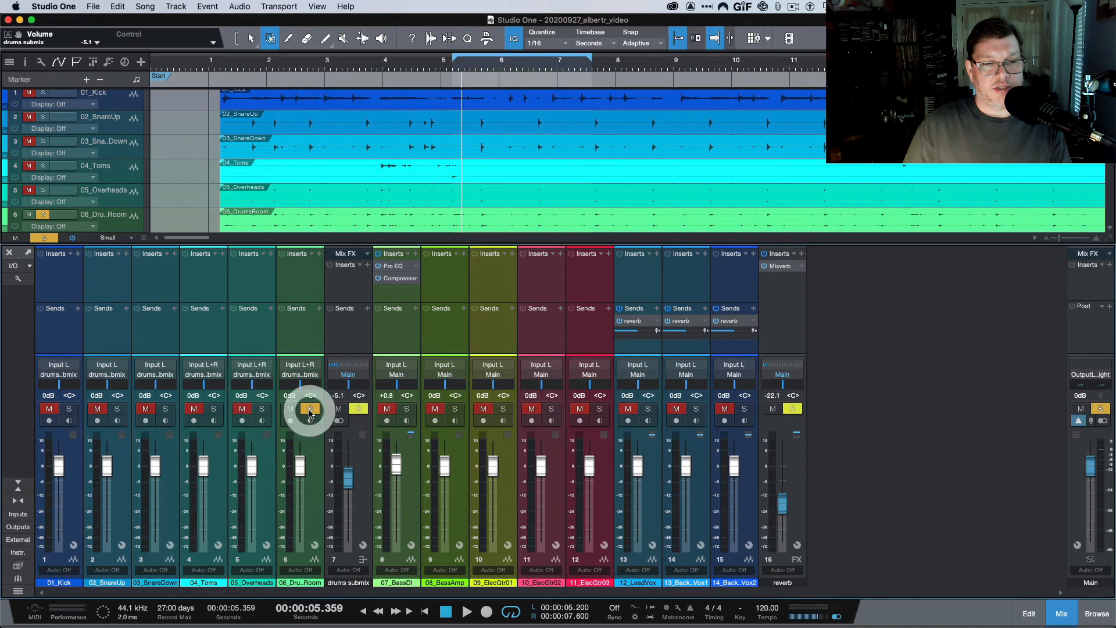
{"action": "left_click", "coordinate": [263, 410]}
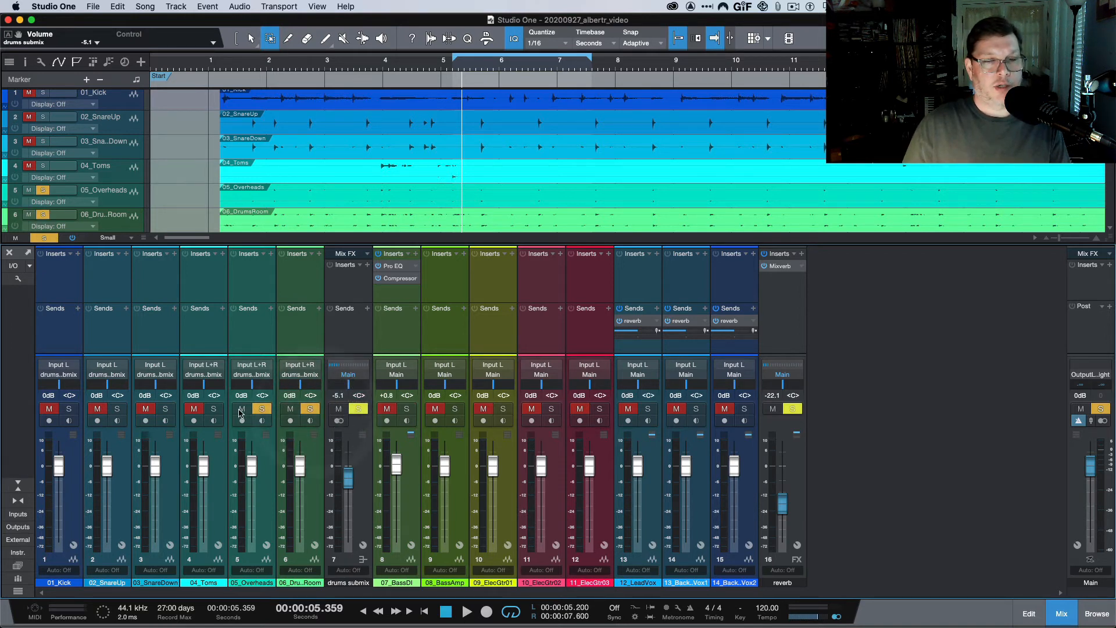
{"action": "left_click", "coordinate": [214, 409]}
{"action": "left_click", "coordinate": [165, 410]}
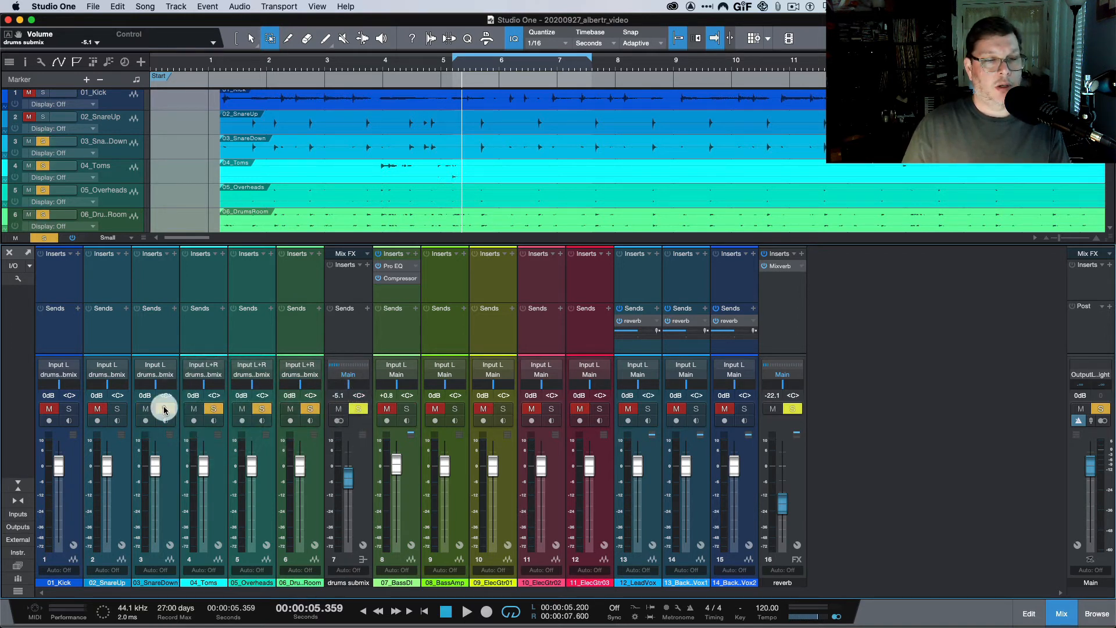
{"action": "left_click", "coordinate": [117, 409]}
{"action": "left_click", "coordinate": [69, 409]}
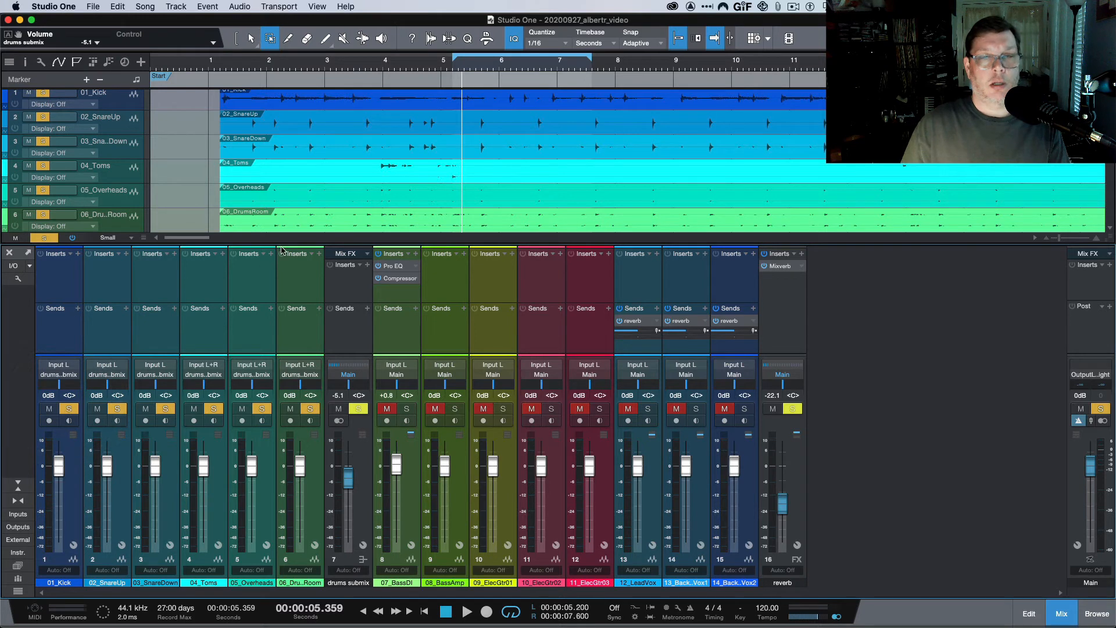
Turn off looping and play the soloed drums from near the song start.
{"action": "left_click", "coordinate": [510, 613]}
{"action": "left_click", "coordinate": [250, 66]}
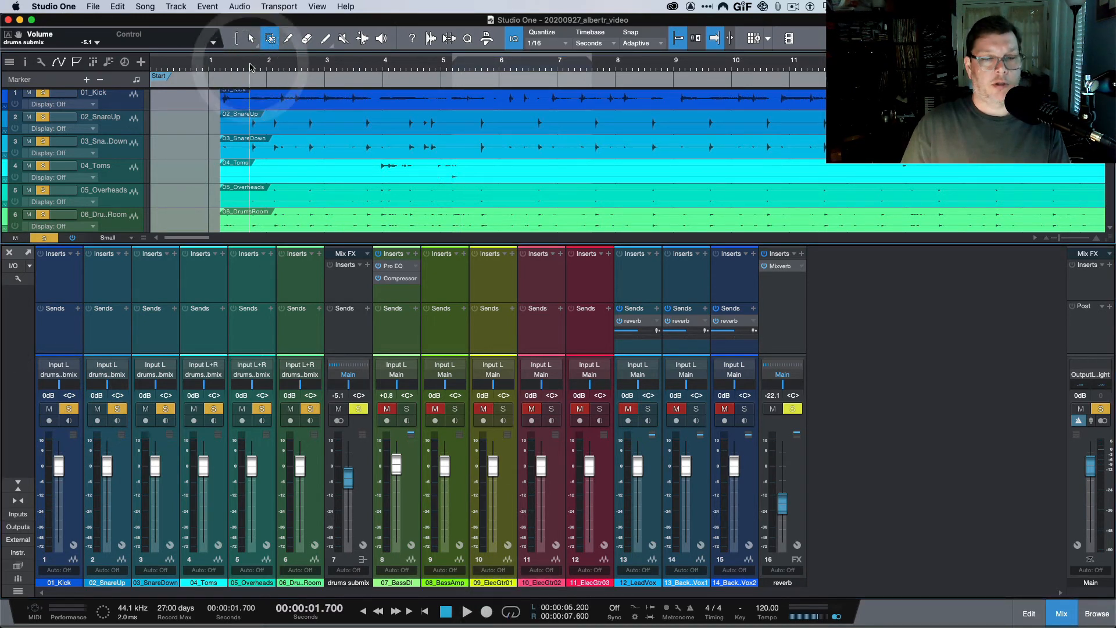
{"action": "left_click", "coordinate": [250, 66]}
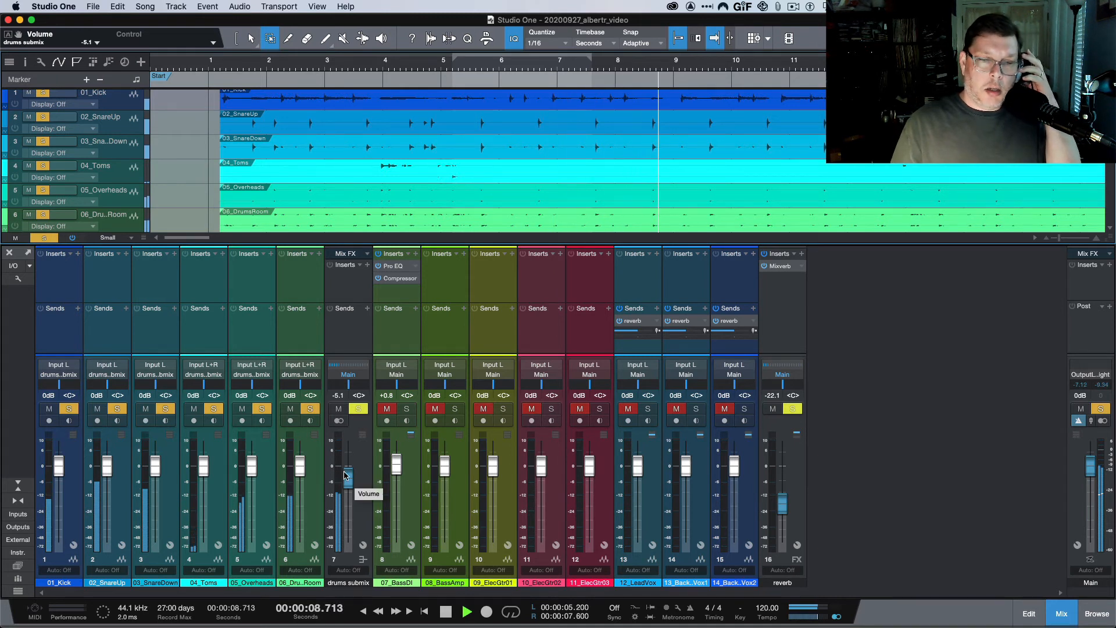
{"action": "key", "text": "space"}
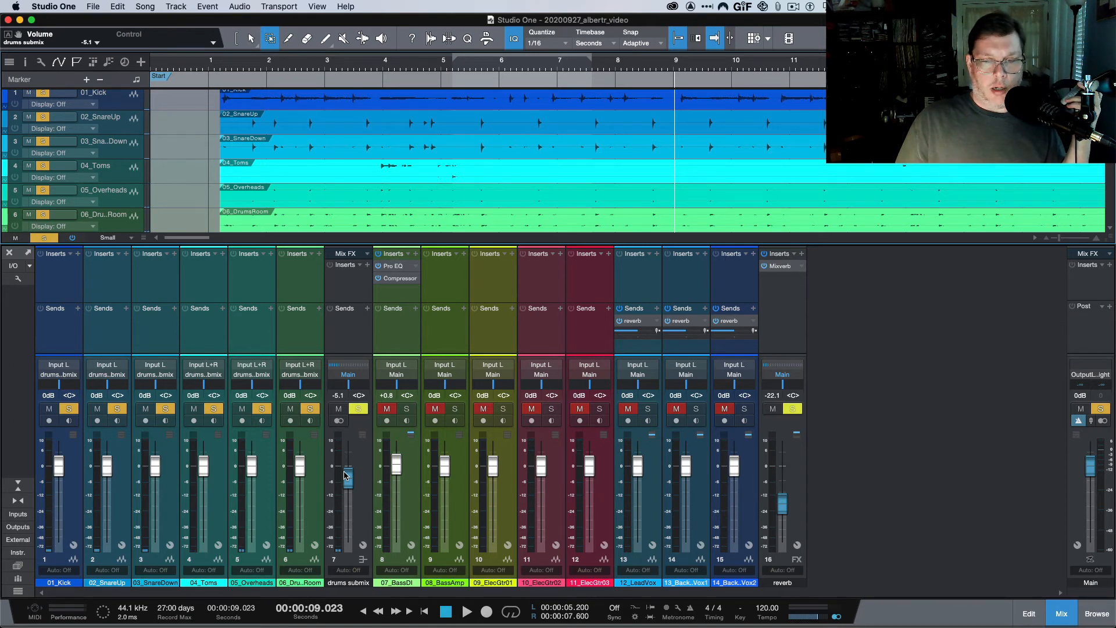
{"action": "key", "text": "space"}
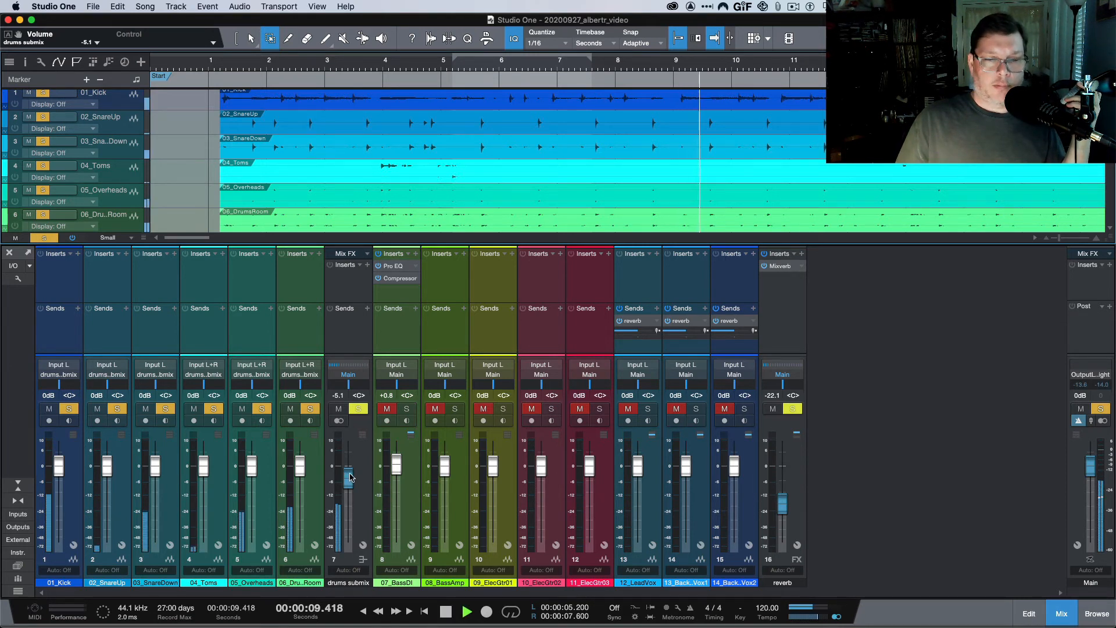
Pull the drums submix down to -56.7 dB while listening, then stop playback.
{"action": "left_click_drag", "start_coordinate": [347, 474], "coordinate": [343, 538]}
{"action": "key", "text": "space"}
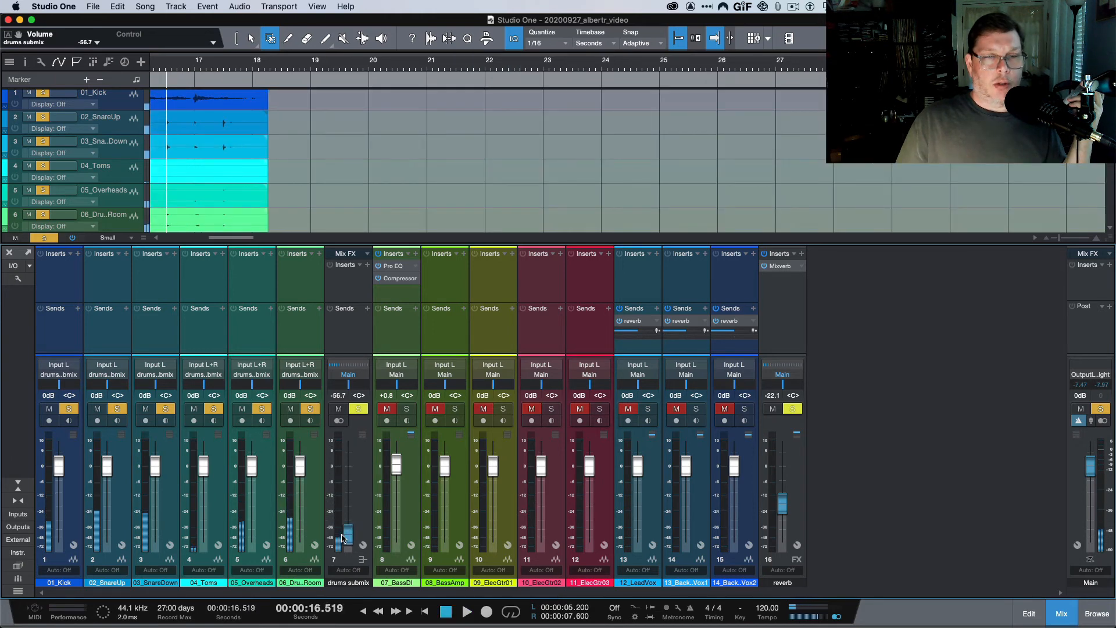
{"action": "scroll", "coordinate": [342, 204], "scroll_direction": "left", "scroll_amount": 10}
{"action": "scroll", "coordinate": [341, 204], "scroll_direction": "left", "scroll_amount": 2}
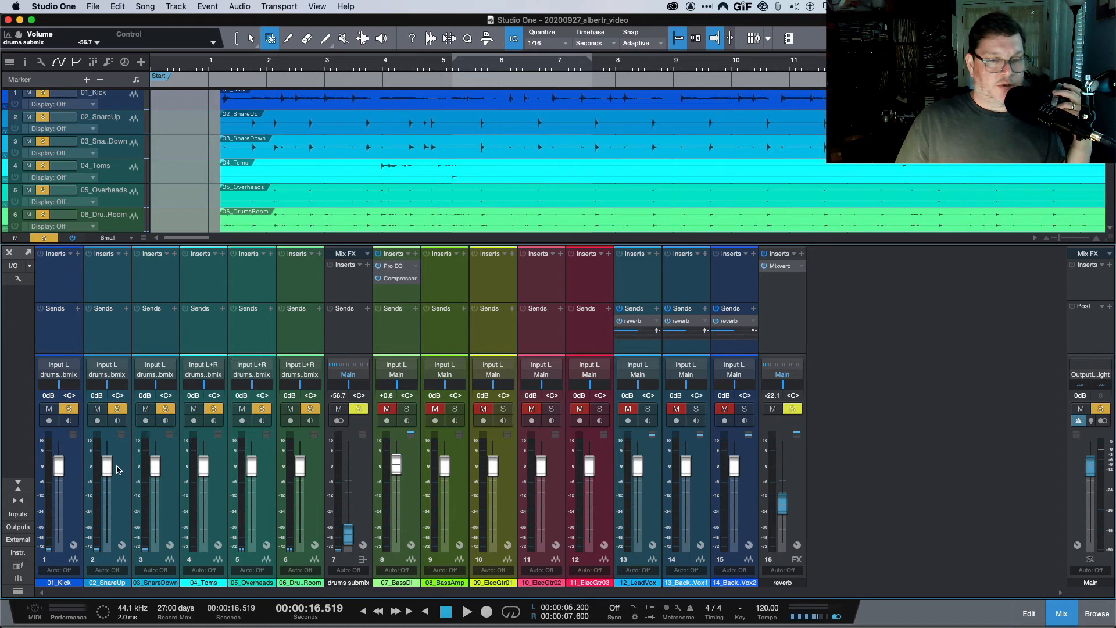
Set snare up, snare down and toms to -11.7, -8.4, -10.2 dB; drums submix to -14.1 dB.
{"action": "left_click_drag", "start_coordinate": [106, 472], "coordinate": [204, 499]}
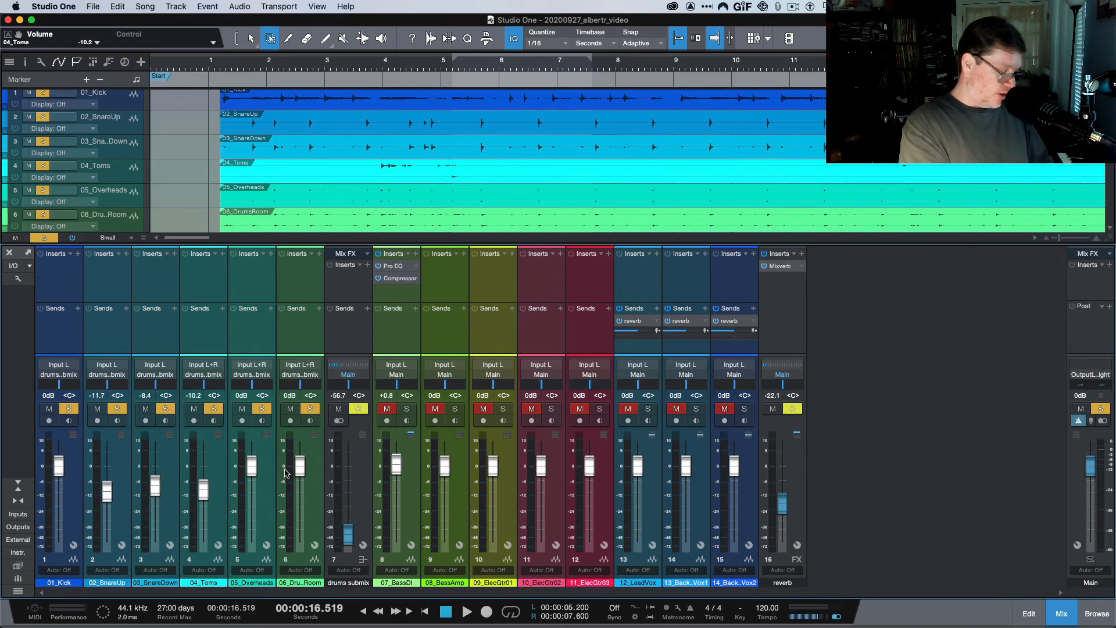
{"action": "left_click", "coordinate": [352, 530]}
{"action": "left_click_drag", "start_coordinate": [352, 529], "coordinate": [351, 495]}
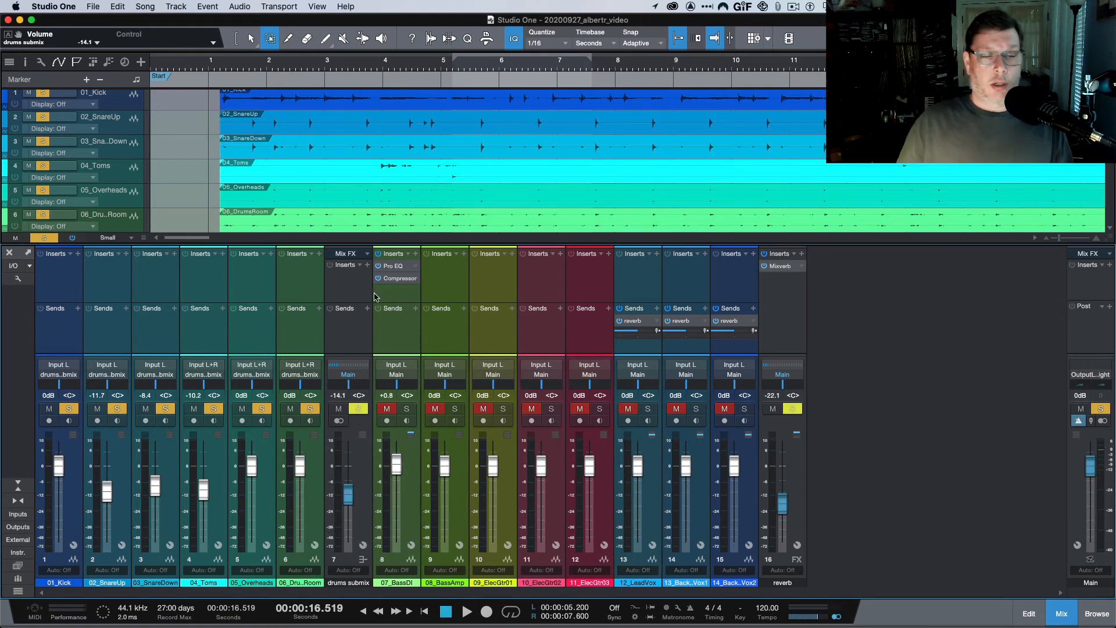
Insert a PreSonus Compressor on the drums submix bus.
{"action": "left_click", "coordinate": [367, 266]}
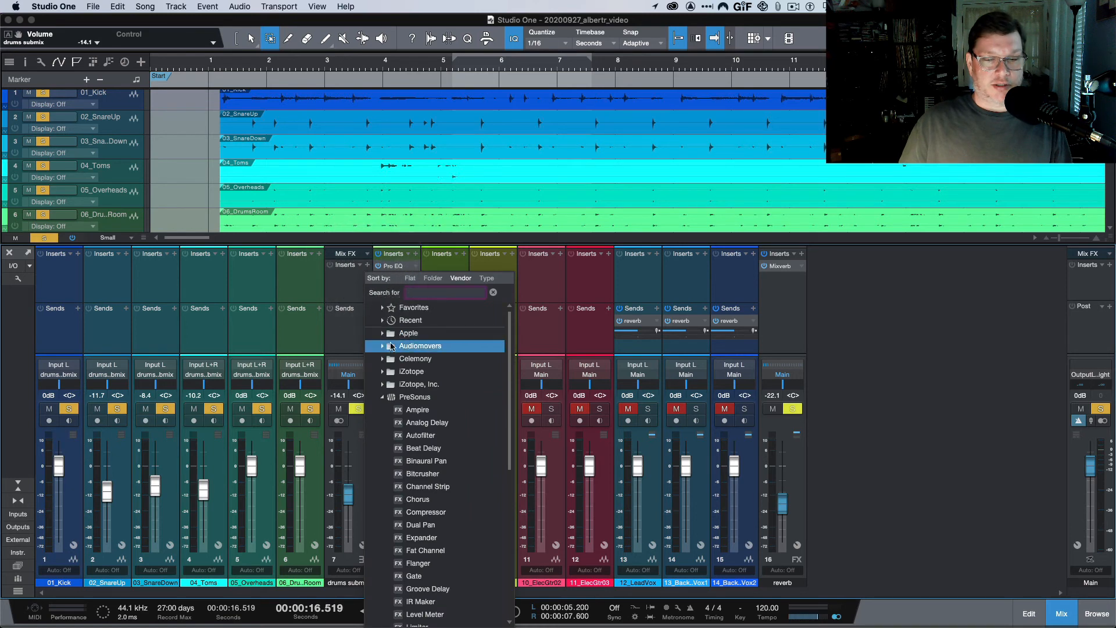
{"action": "left_click", "coordinate": [426, 512]}
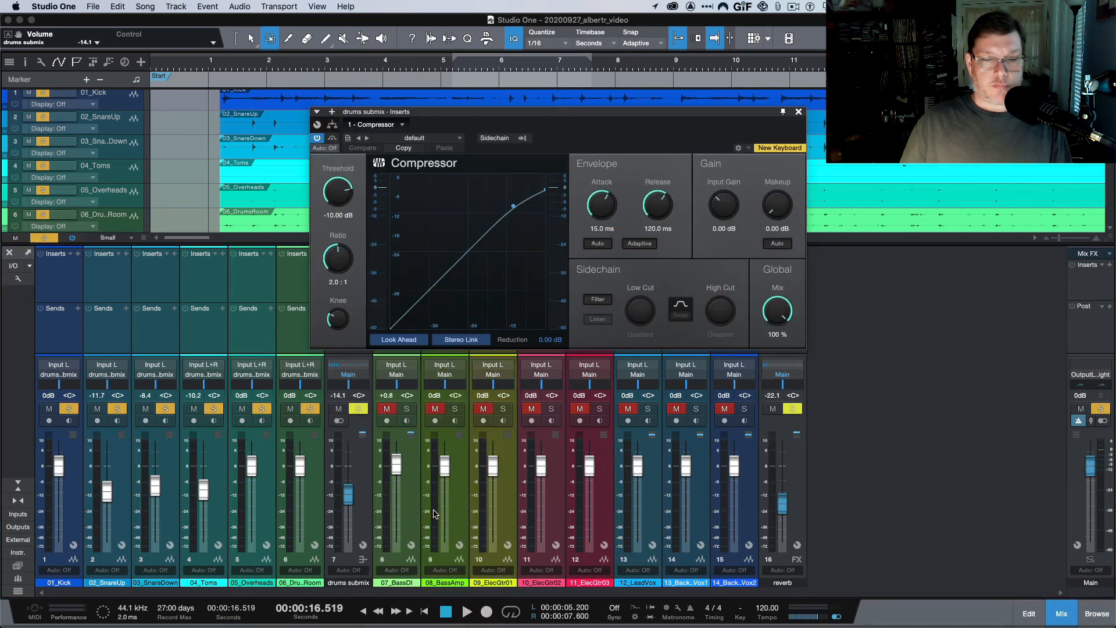
{"action": "left_click", "coordinate": [799, 112]}
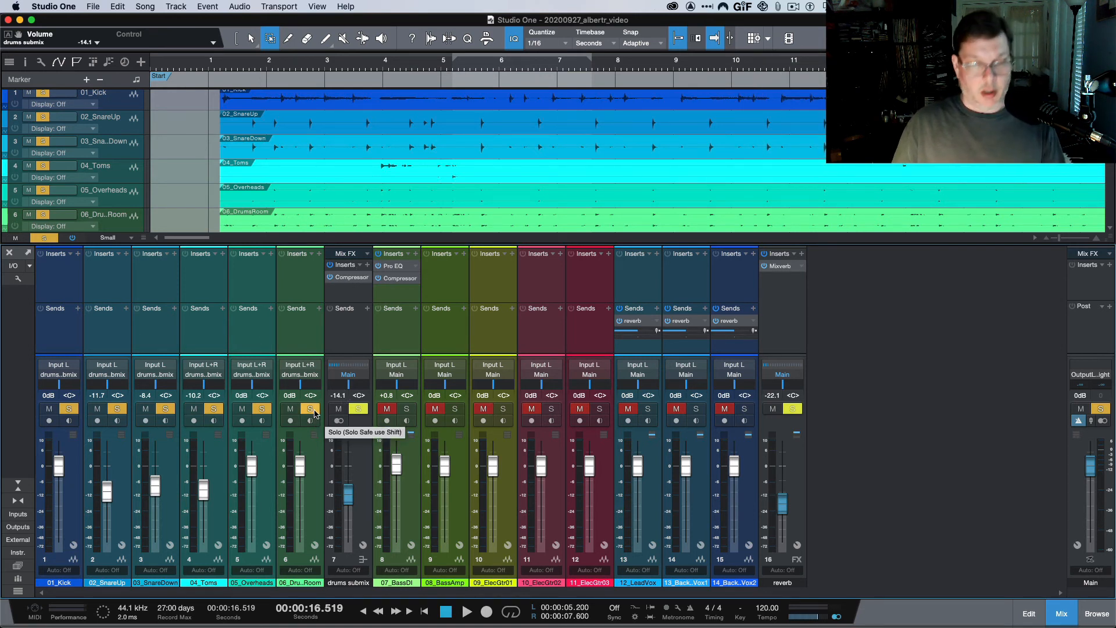
Unsolo the drum room, overheads, toms, snare down, snare up and kick channels.
{"action": "left_click", "coordinate": [291, 410]}
{"action": "left_click", "coordinate": [241, 409]}
{"action": "left_click", "coordinate": [193, 408]}
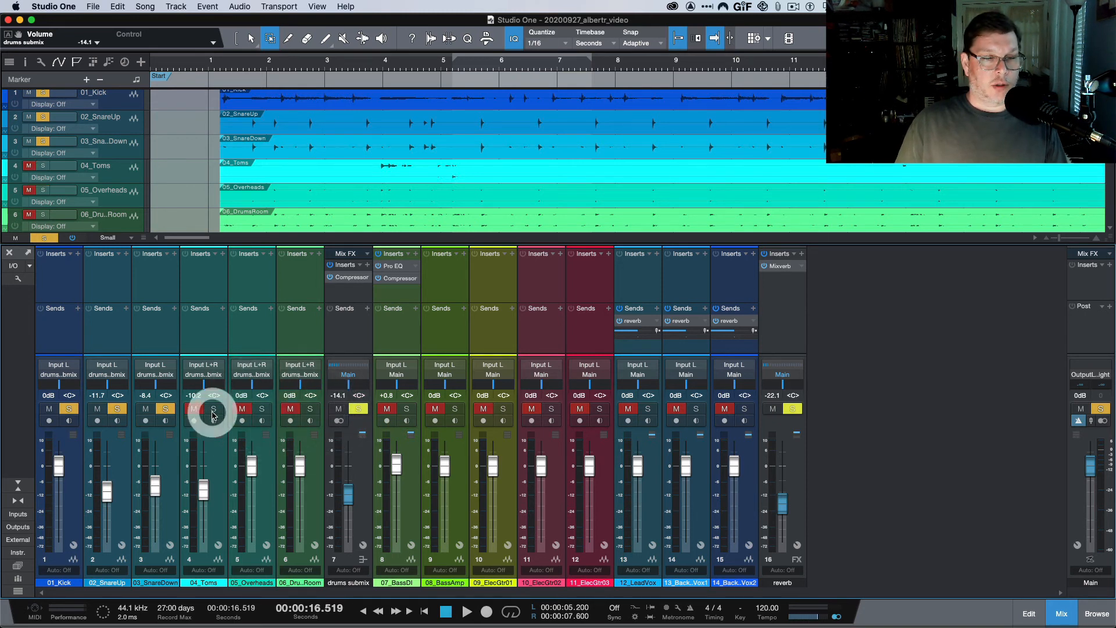
{"action": "left_click", "coordinate": [165, 408]}
{"action": "left_click", "coordinate": [117, 409]}
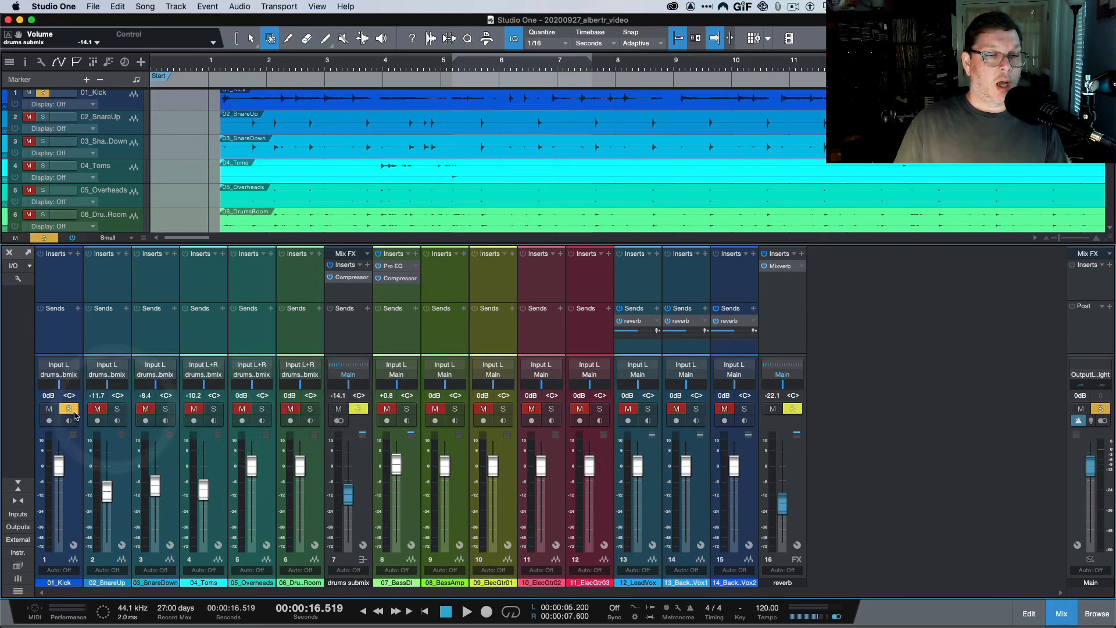
{"action": "left_click", "coordinate": [69, 408]}
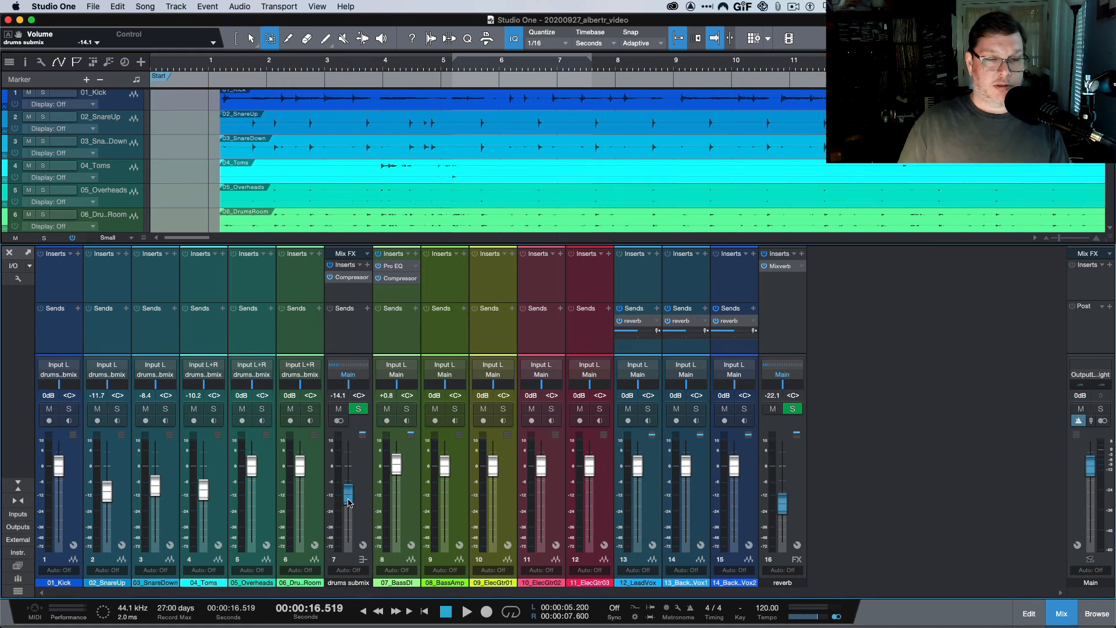
Raise the reverb FX fader to -6.9 dB and settle the drums submix at -3.1 dB.
{"action": "left_click_drag", "start_coordinate": [348, 503], "coordinate": [353, 483]}
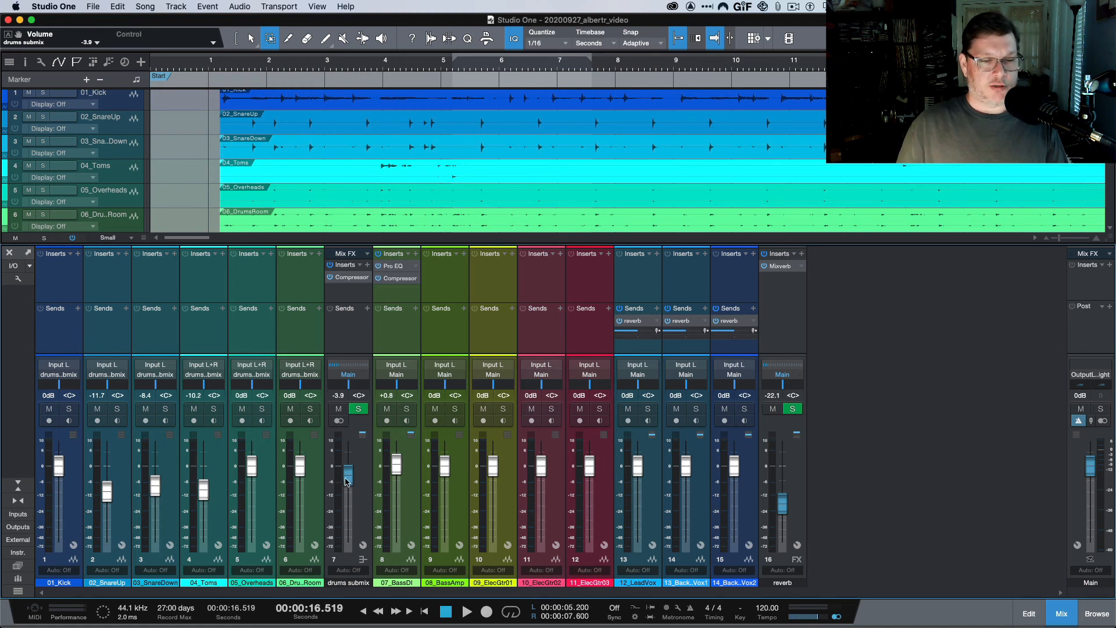
{"action": "left_click_drag", "start_coordinate": [346, 481], "coordinate": [349, 490]}
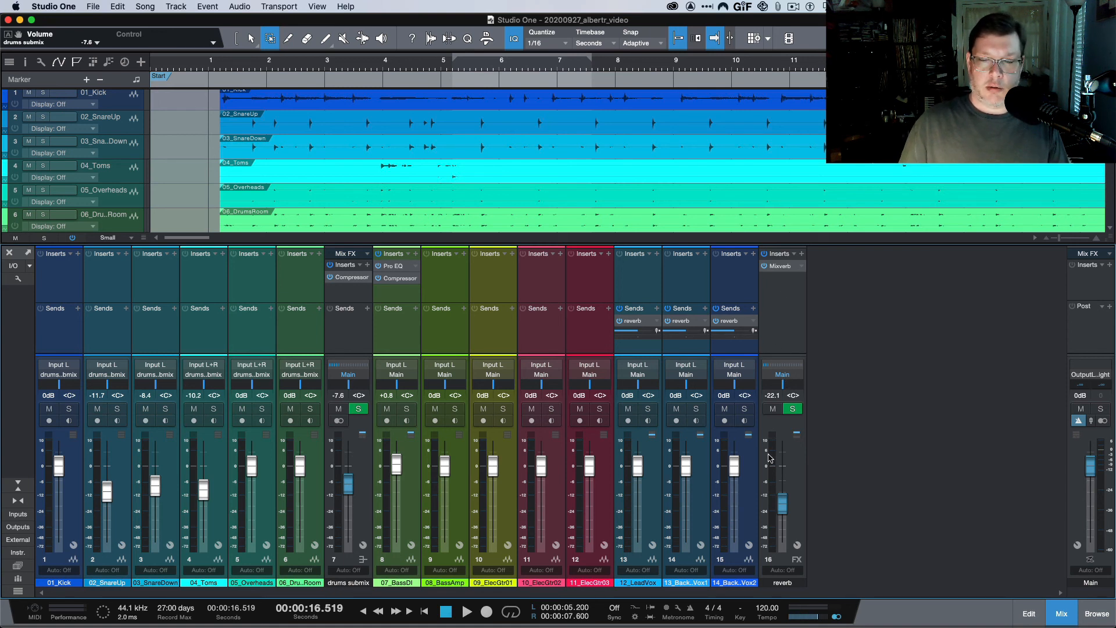
{"action": "left_click_drag", "start_coordinate": [782, 503], "coordinate": [782, 481]}
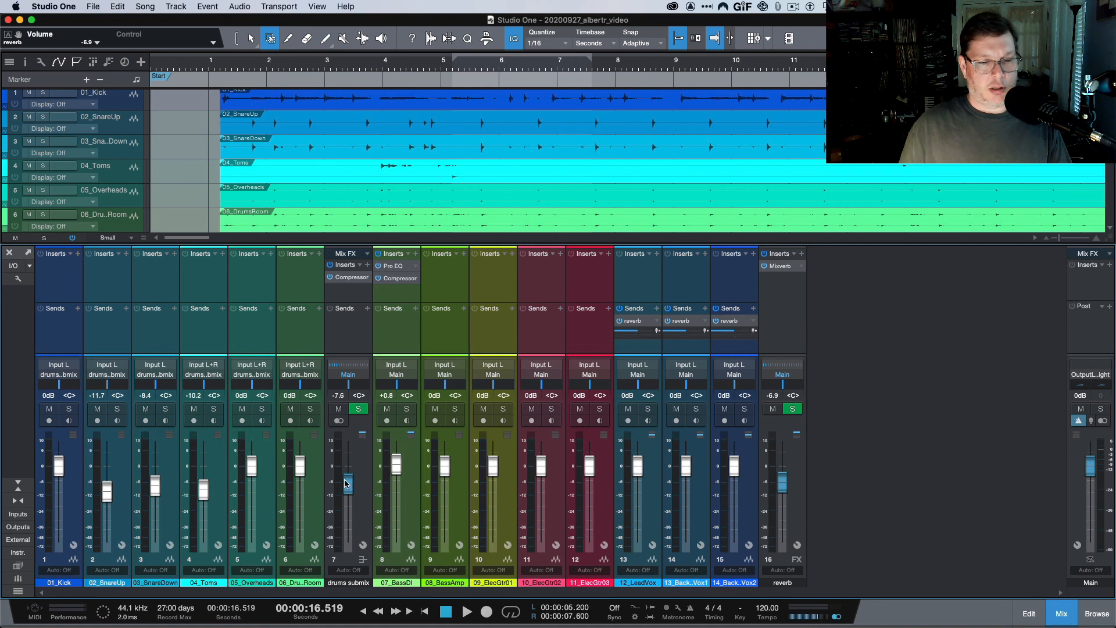
{"action": "left_click_drag", "start_coordinate": [347, 484], "coordinate": [347, 468]}
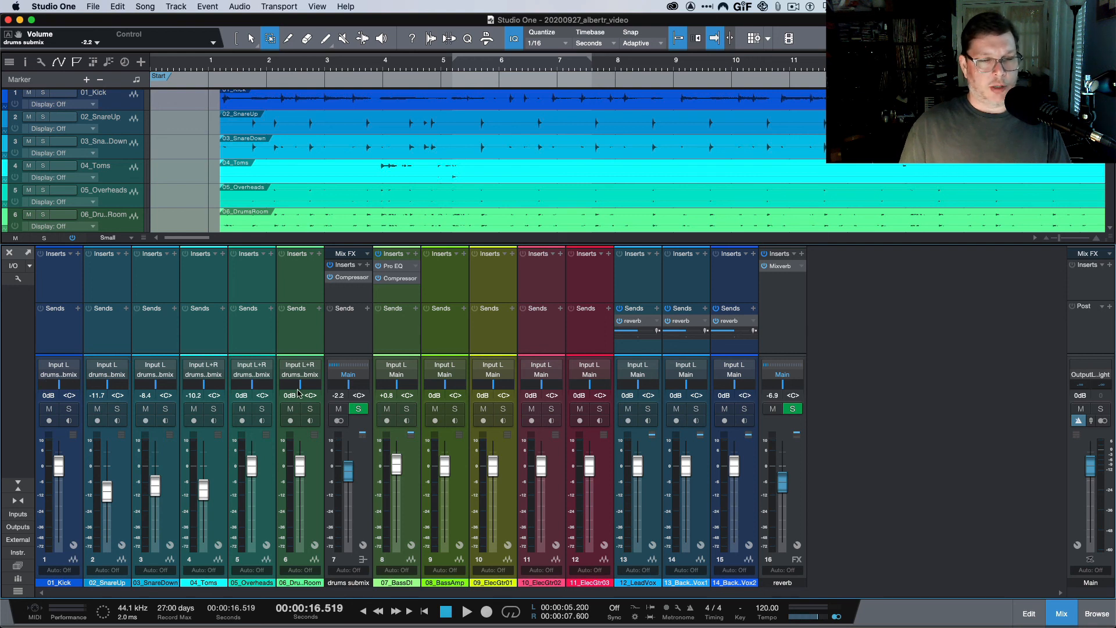
{"action": "left_click_drag", "start_coordinate": [349, 472], "coordinate": [347, 474]}
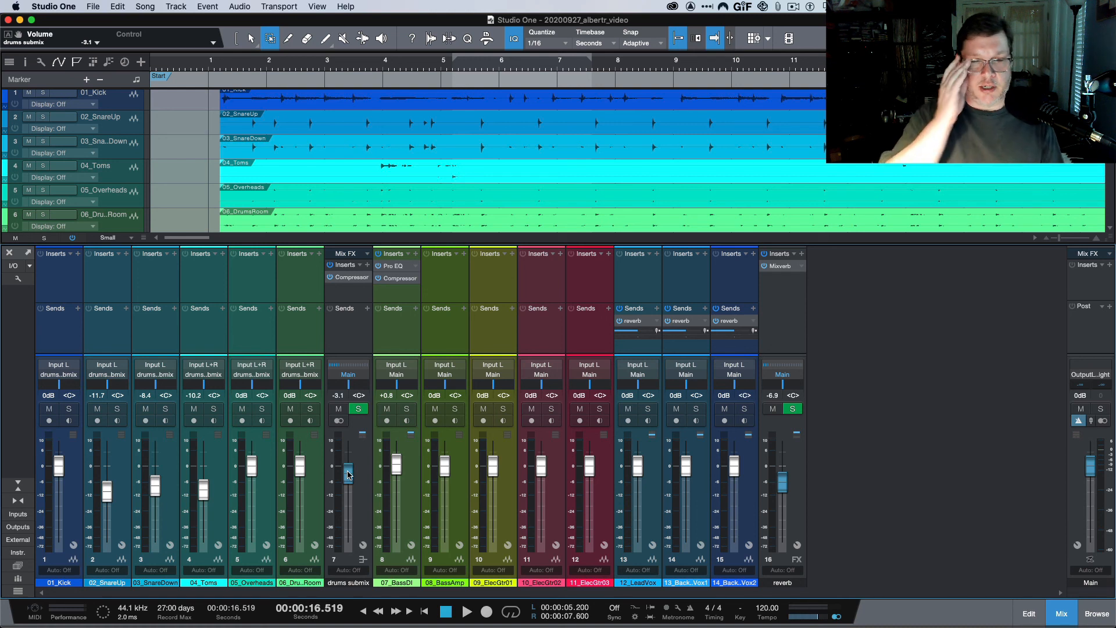